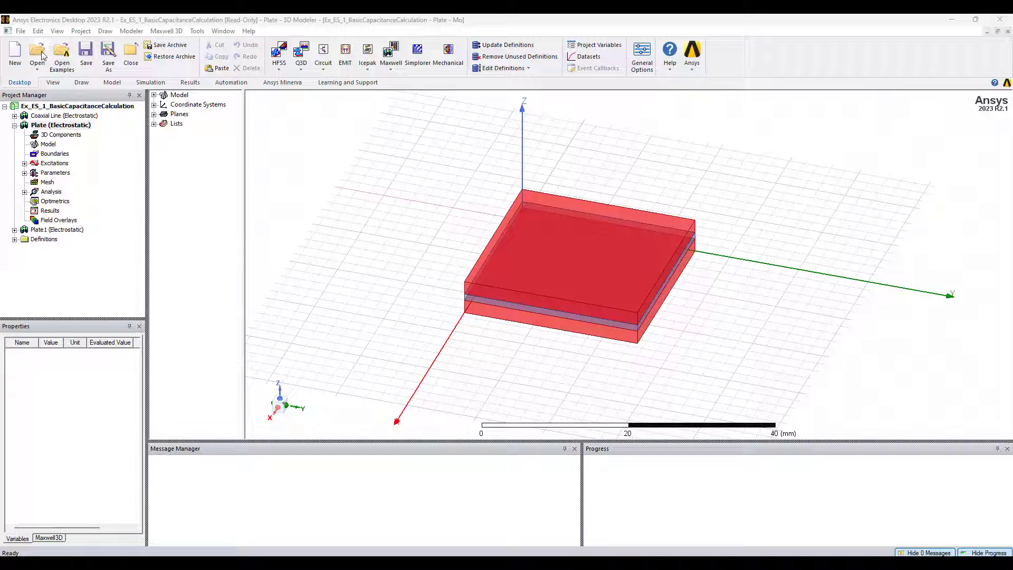
Step: Browse the example projects to Maxwell's General Electrostatic folder to open the Ex_ES_1_BasicCapacitanceCalculation project
left_click(66, 51)
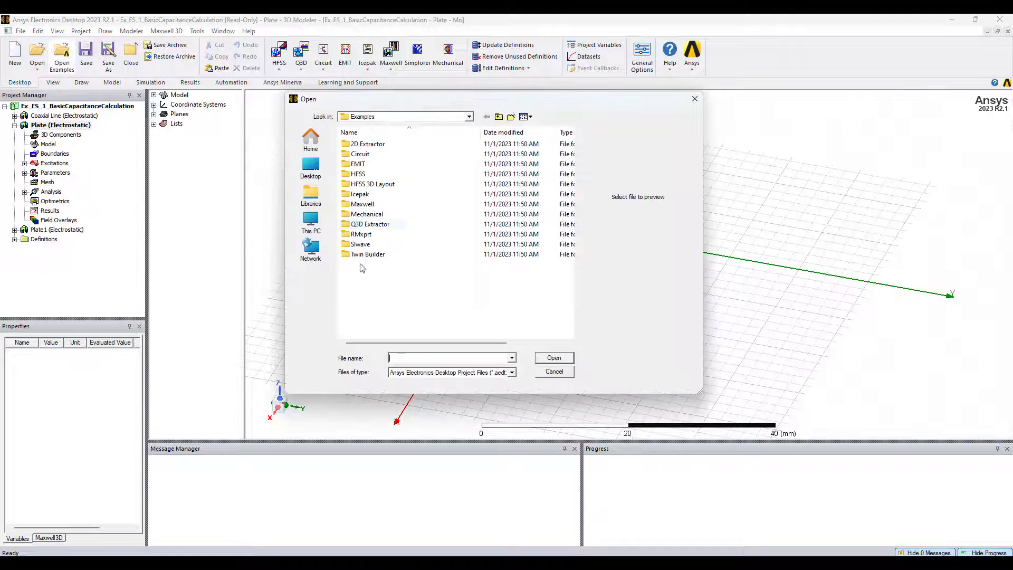
double_click(418, 207)
double_click(407, 164)
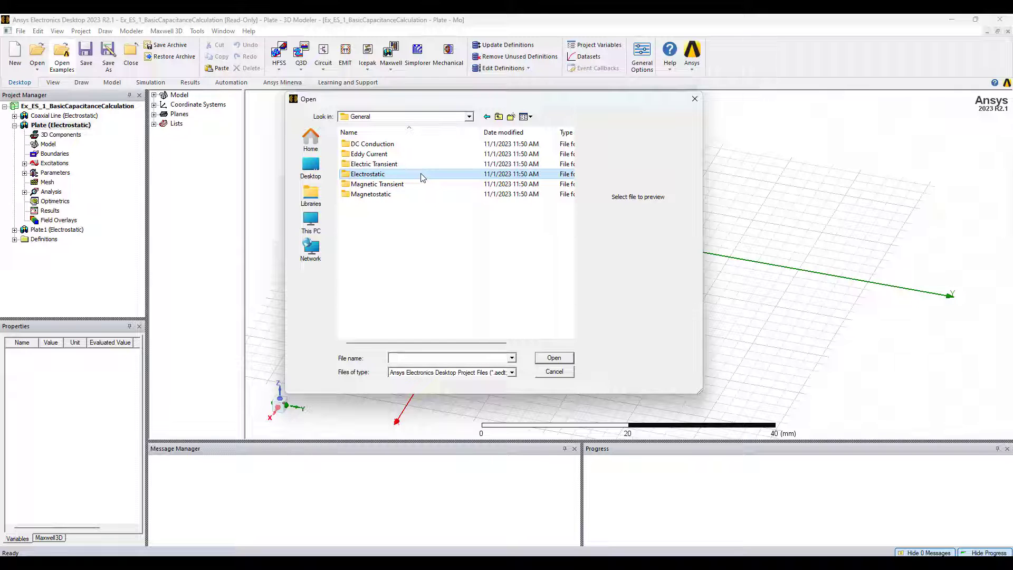
double_click(421, 176)
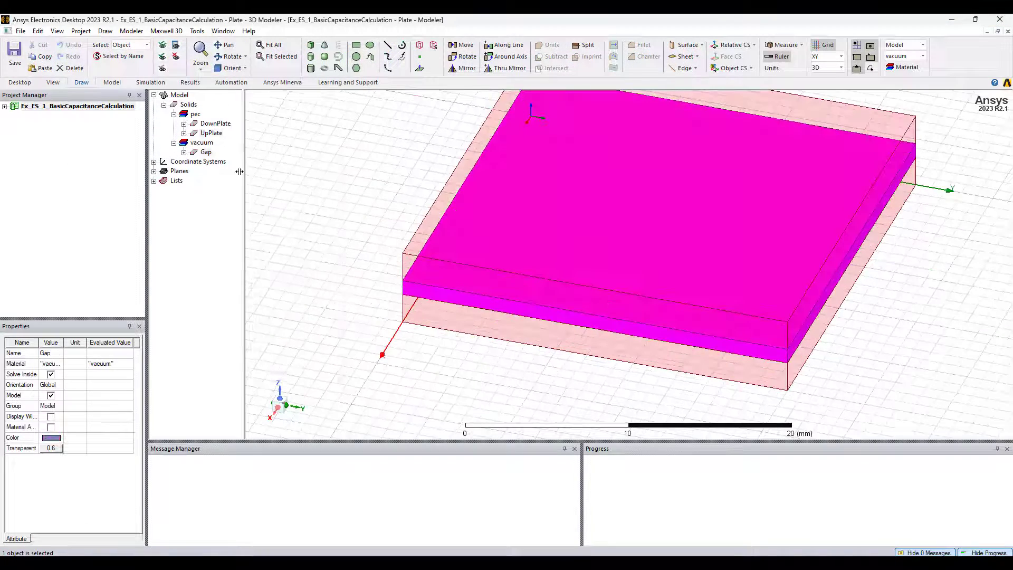
Step: Assign polyethylene as the material of the Gap box between the two plates
right_click(203, 147)
left_click(248, 278)
type("polyethylene")
key("Return")
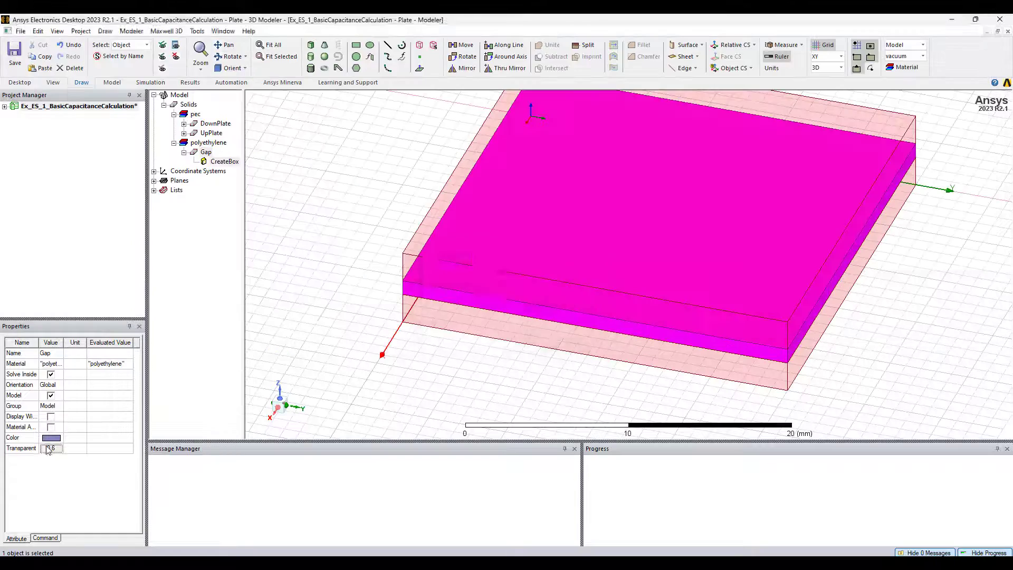
Step: Assign aluminum to both pec plates and make them opaque light gray (RGB 212, 212, 212)
right_click(196, 114)
left_click(214, 123)
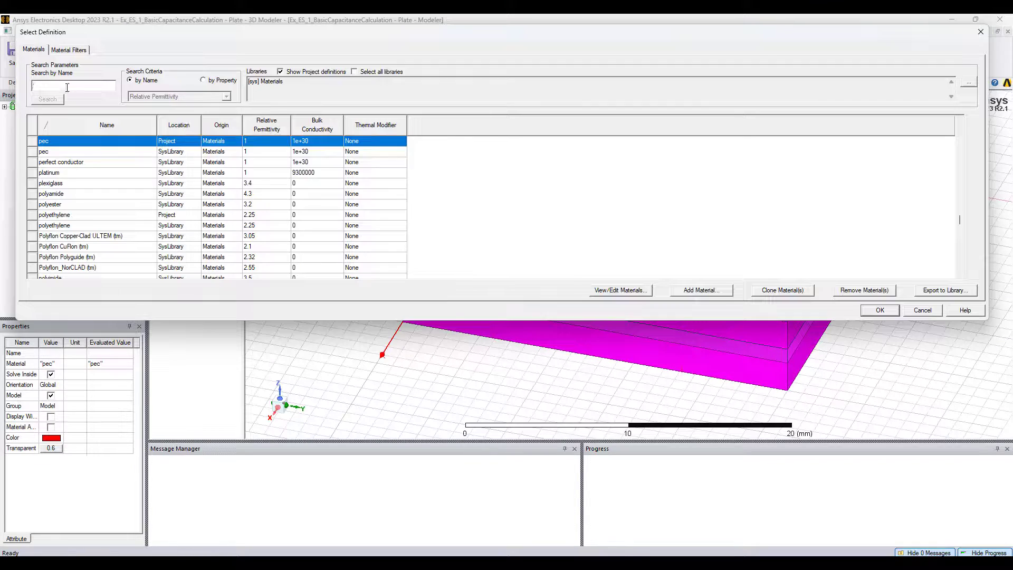
type("aluminum")
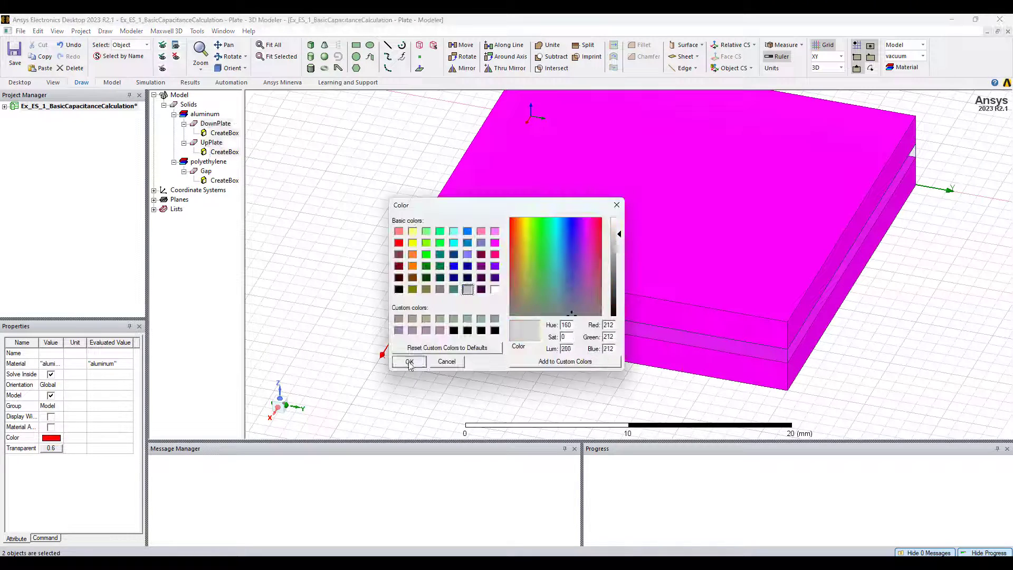
left_click(409, 361)
left_click(50, 448)
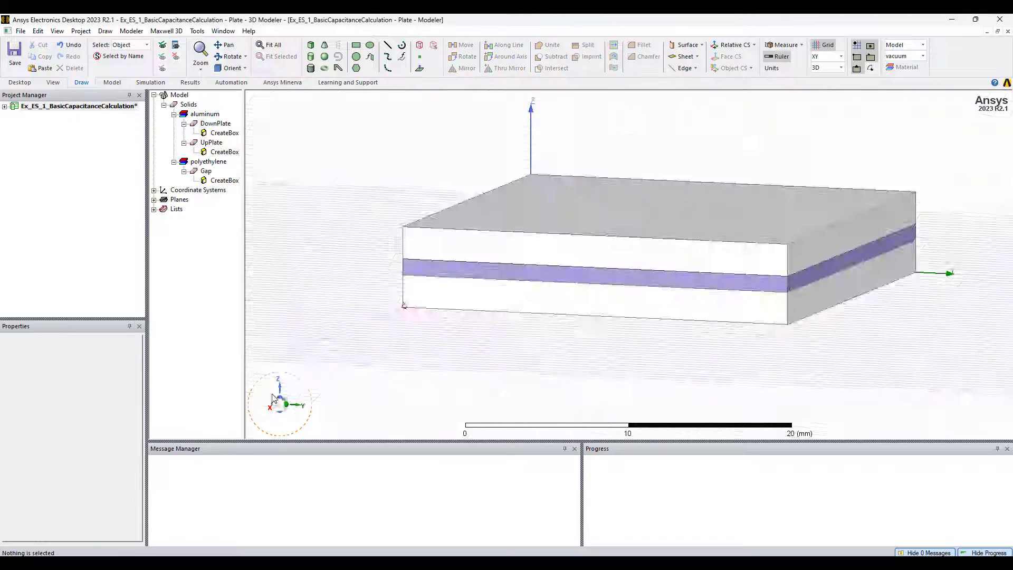
Step: Run the analysis of Setup1 in the Plate electrostatic design and enlarge the message area
left_click(232, 68)
left_click(237, 158)
left_click(4, 106)
left_click(24, 192)
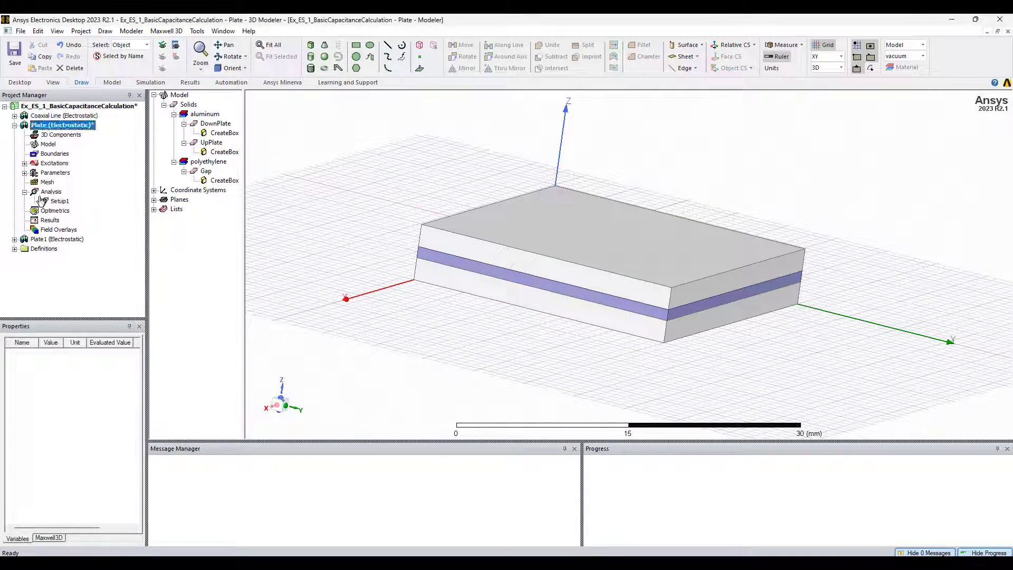
right_click(55, 201)
left_click(514, 487)
left_click_drag(471, 440, 470, 360)
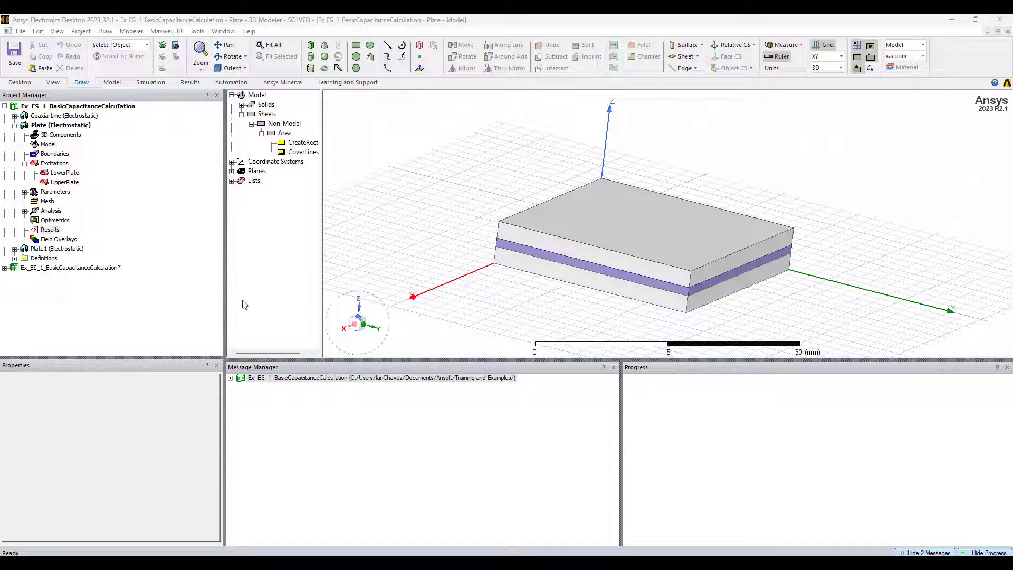
Step: Review the capacitance matrix in the Plate design's solution data and close it
right_click(51, 231)
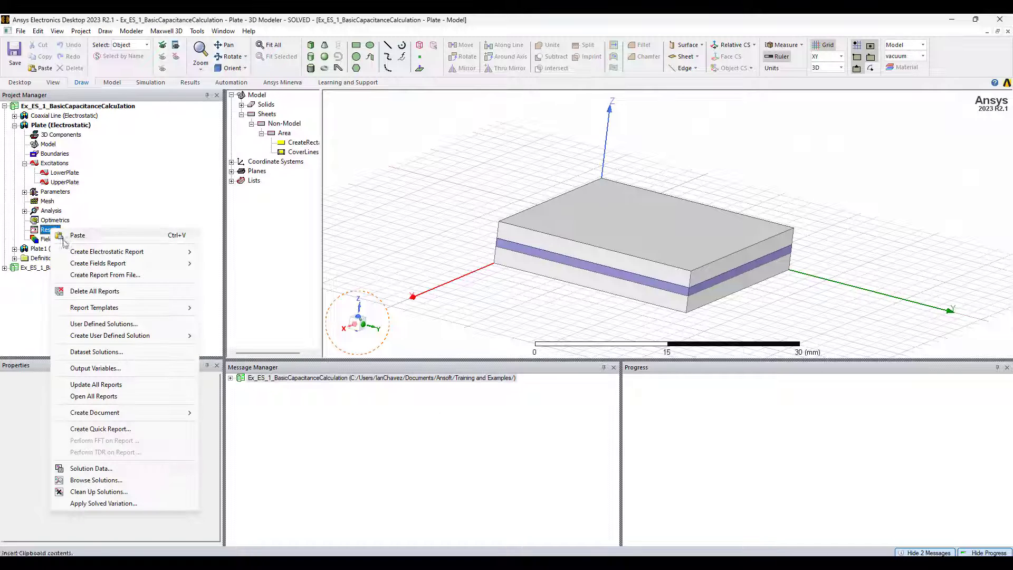
left_click(97, 470)
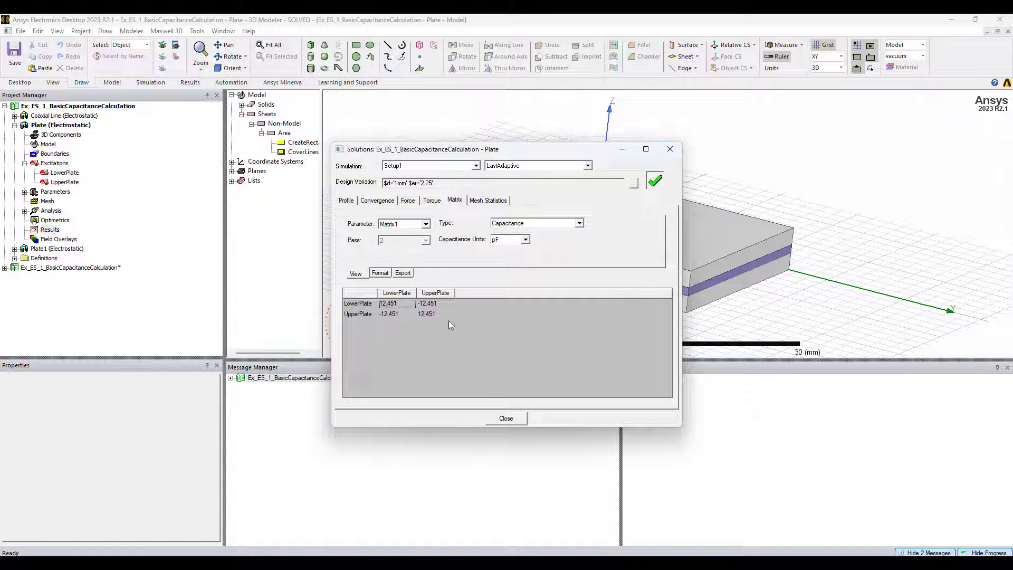
left_click(392, 315)
left_click(670, 149)
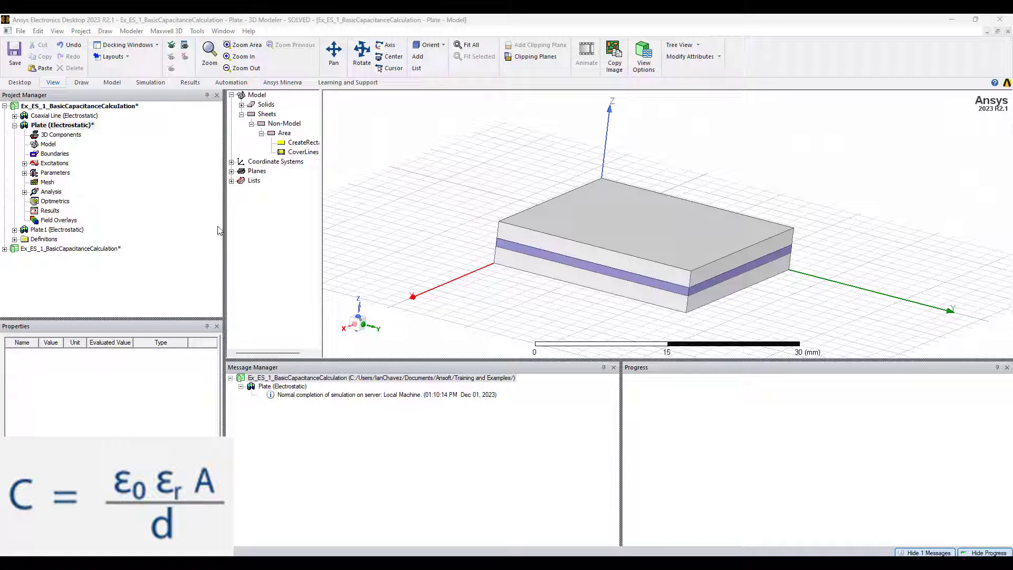
Step: Examine polyethylene's relative permittivity in the material definitions and the measured length of the gap's vertical edge
left_click(14, 240)
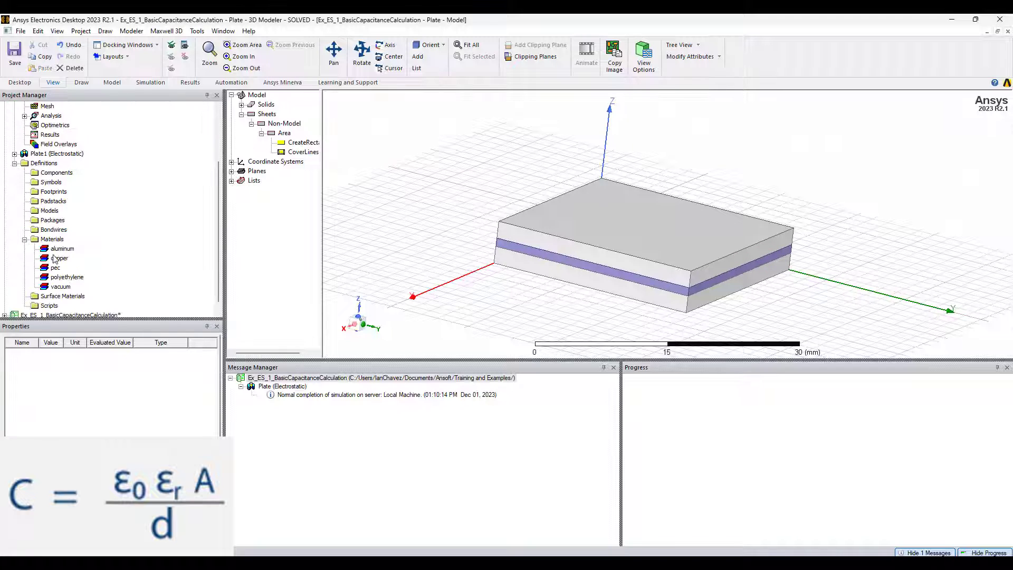
left_click(67, 277)
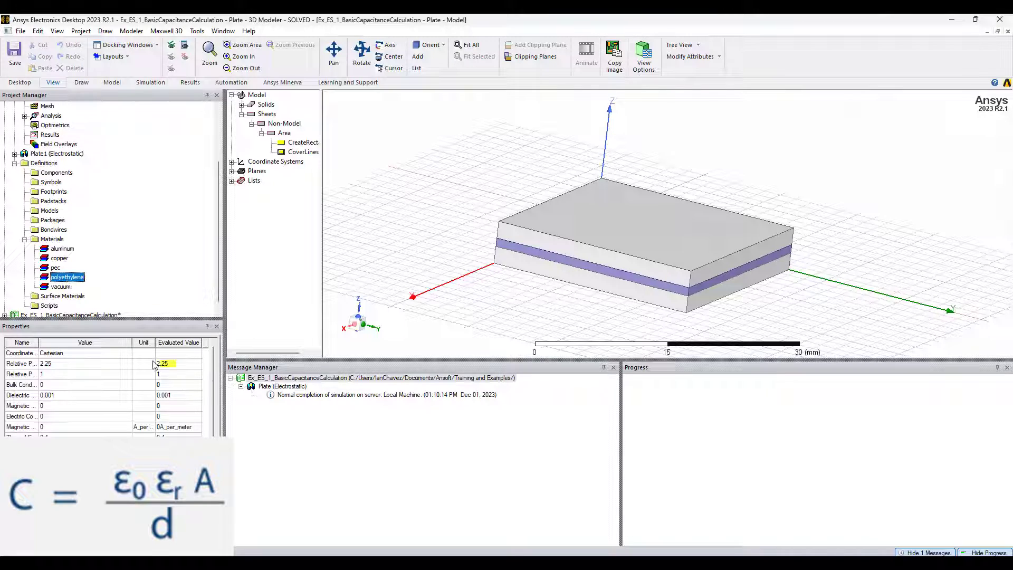
left_click(169, 366)
left_click(81, 31)
left_click(126, 252)
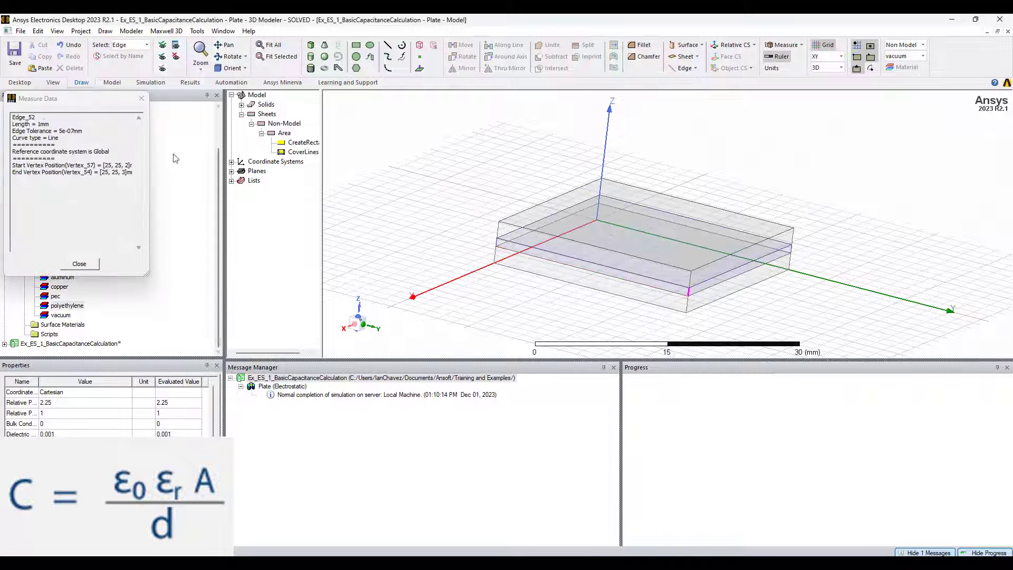
double_click(41, 125)
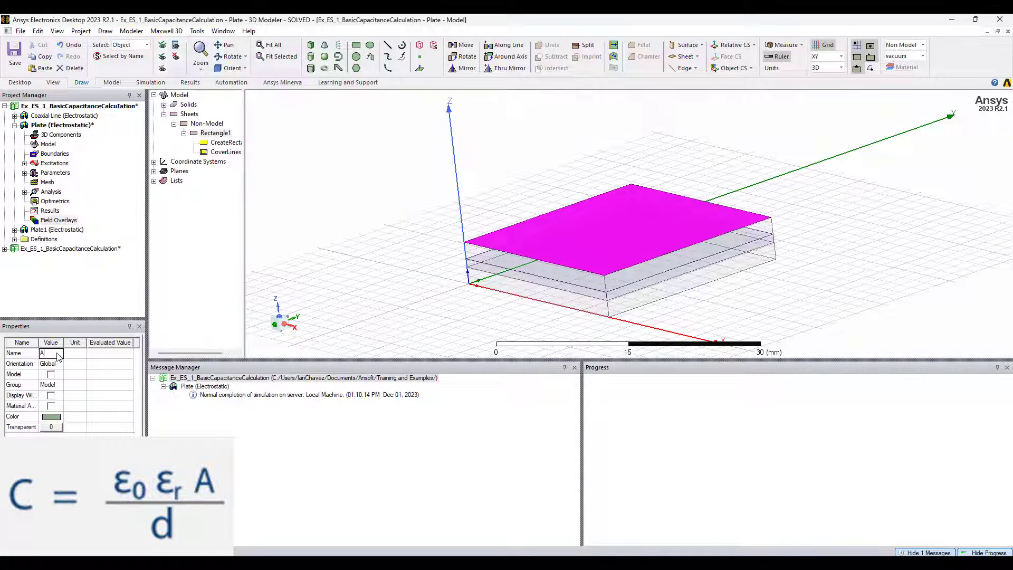
Step: Name the non-model rectangle covering the upper plate Area and reorient the model view
left_click(52, 82)
left_click(443, 45)
left_click(441, 102)
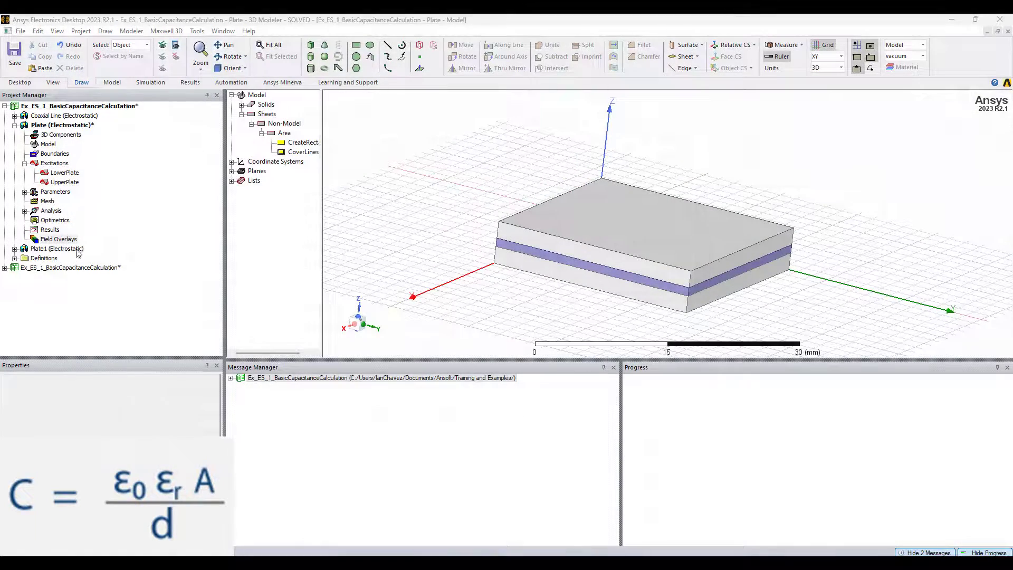
Step: Open the fields calculator for the Plate design and enter the scalar number 1 on the stack
right_click(76, 250)
left_click(157, 391)
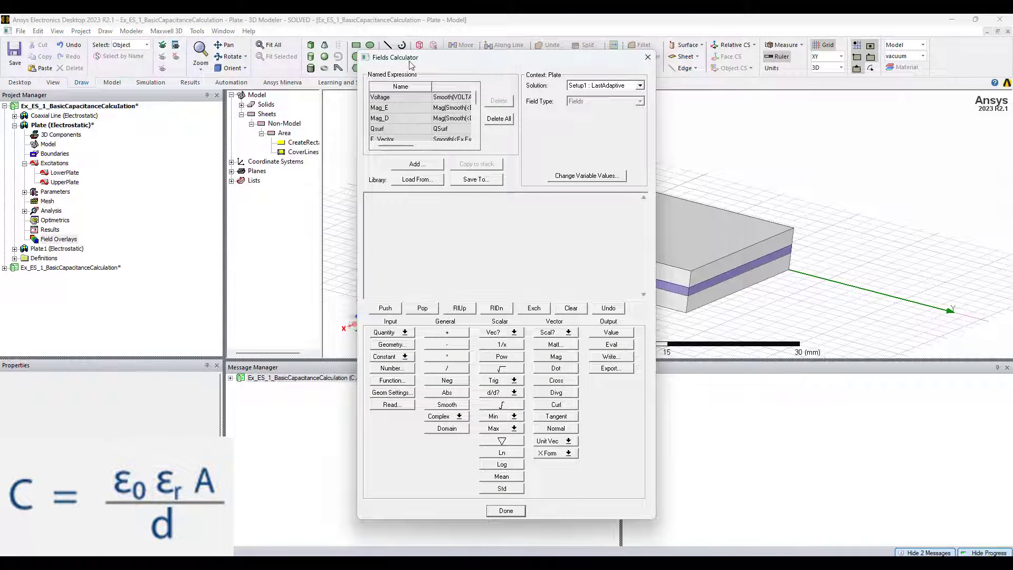
left_click_drag(373, 50, 373, 27)
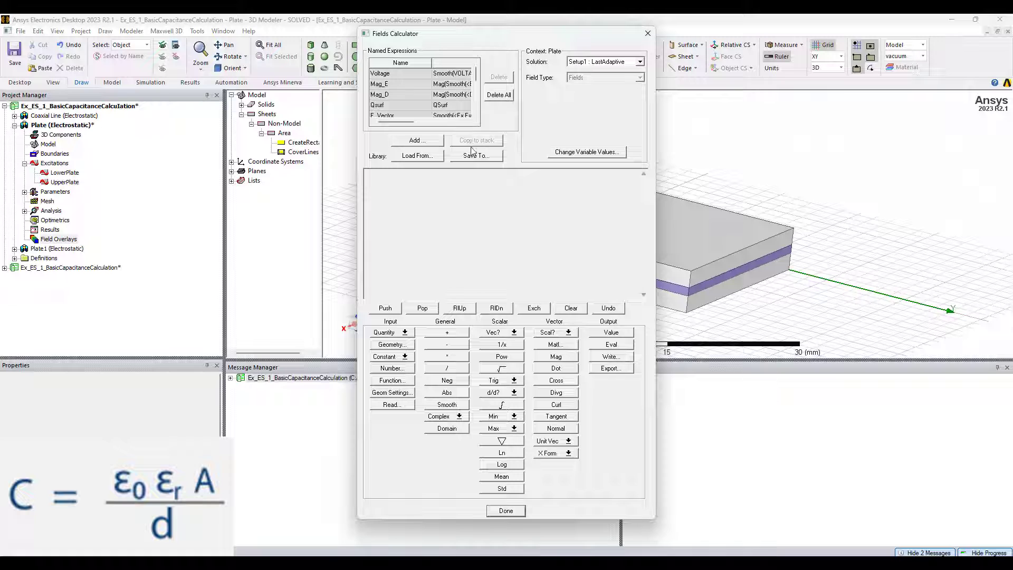
scroll(451, 107, "down", 5)
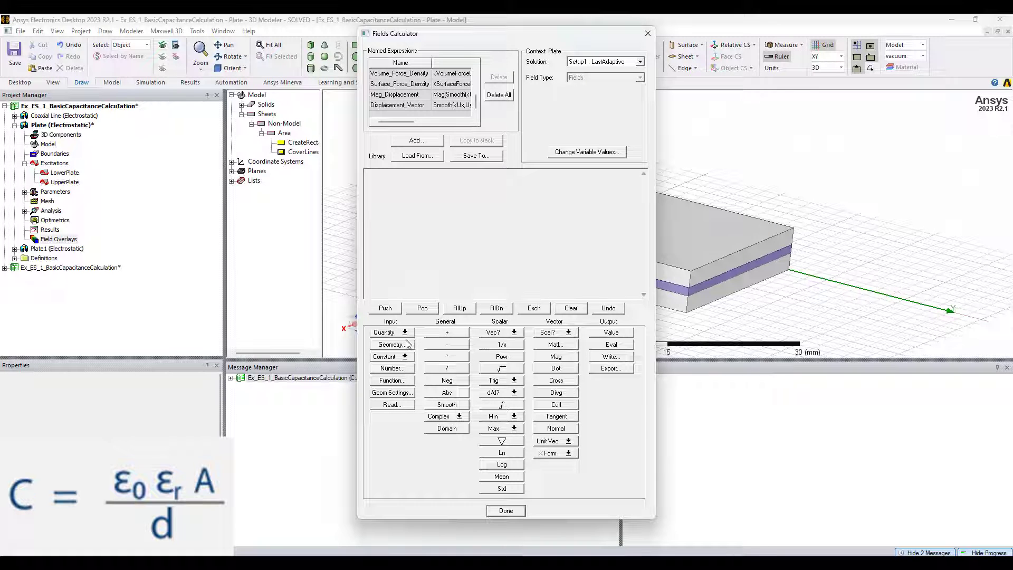
left_click(399, 369)
left_click_drag(528, 264, 493, 265)
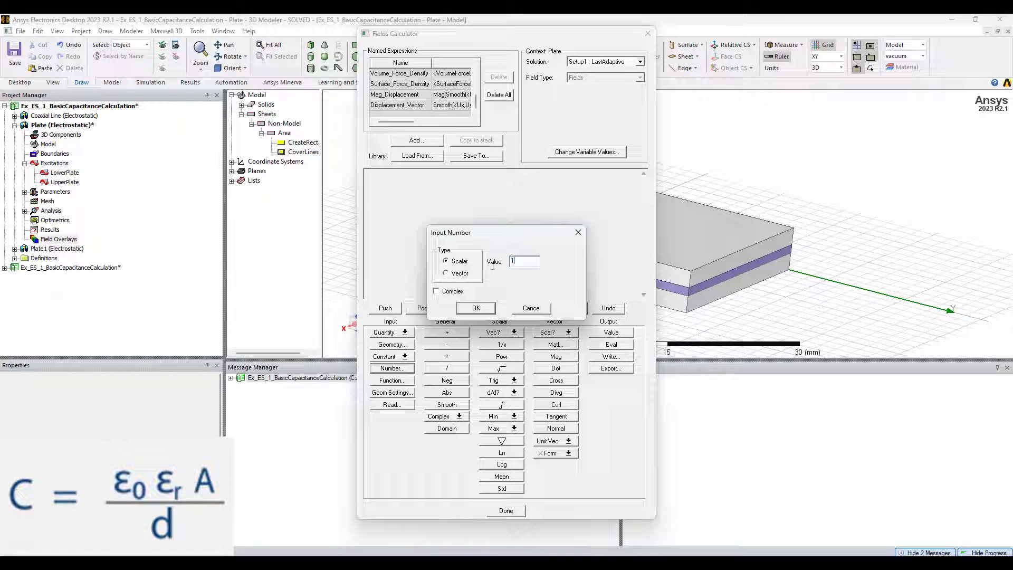
left_click(486, 311)
Step: Add the Area surface to the calculator stack and integrate the scalar 1 over it
left_click(392, 344)
left_click(208, 133)
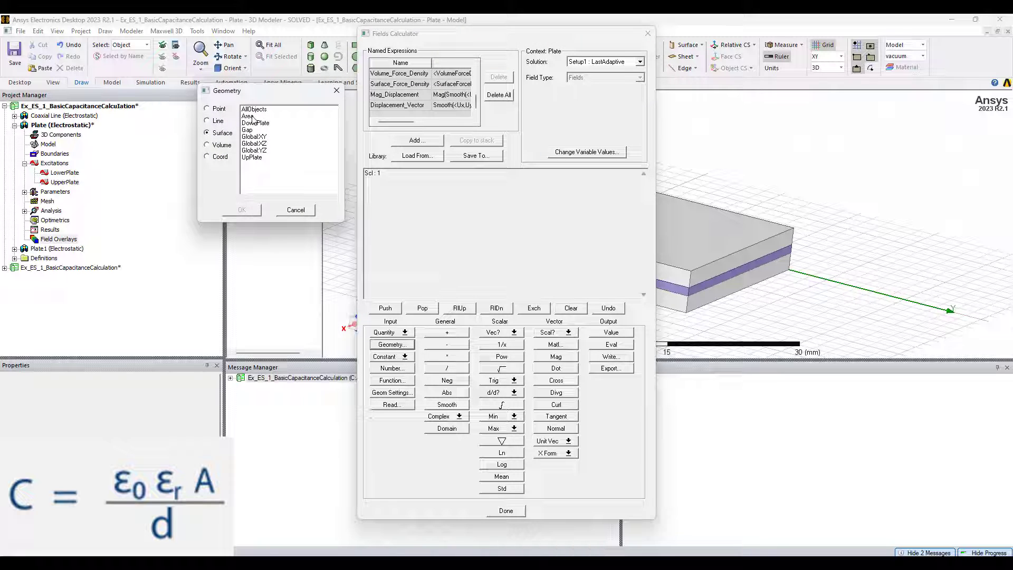
left_click(252, 116)
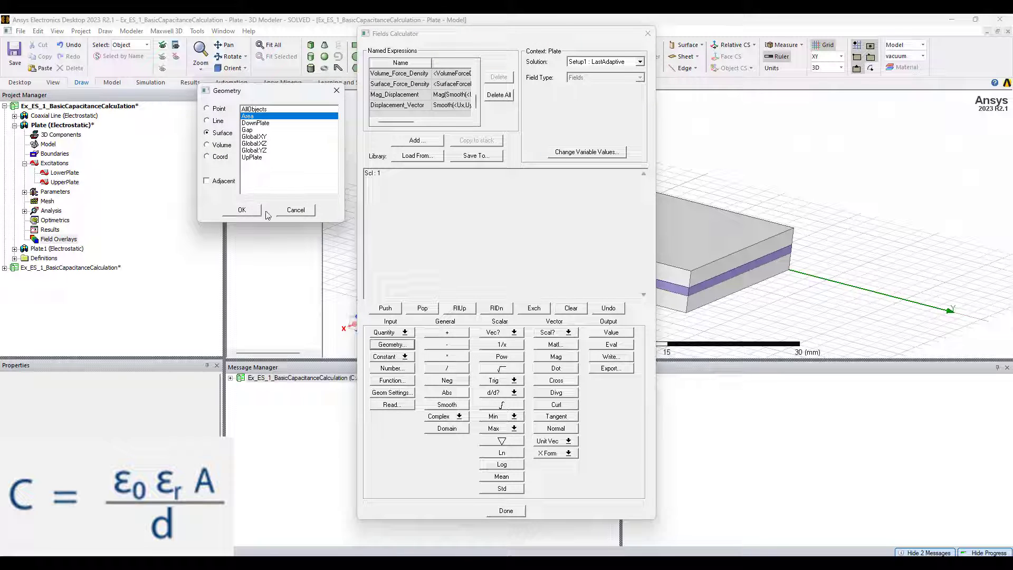
left_click(242, 210)
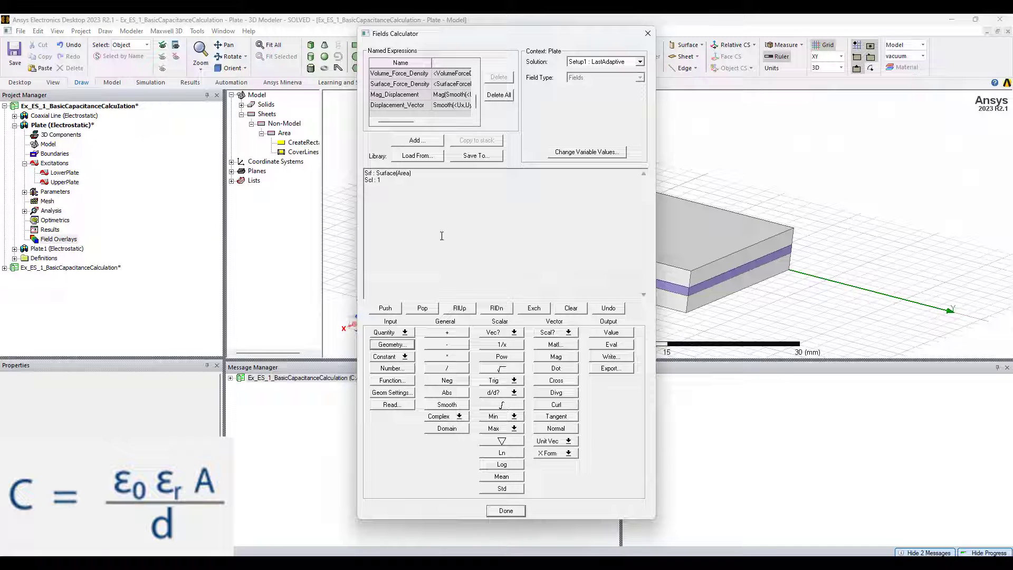
left_click(514, 407)
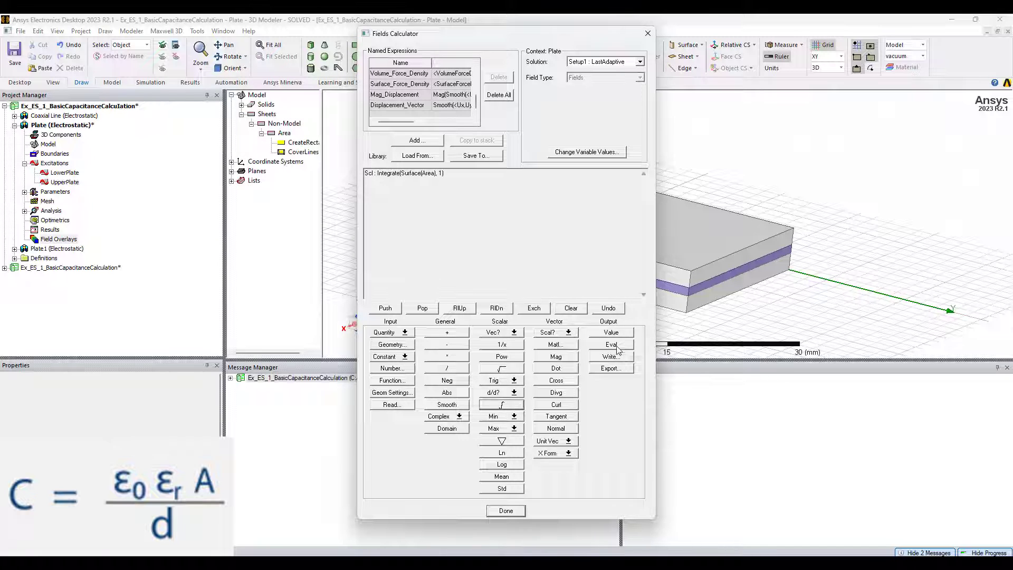
Step: Evaluate the surface integral to check the plate area and remove the evaluated number from the stack
left_click(611, 344)
left_click_drag(402, 173, 351, 171)
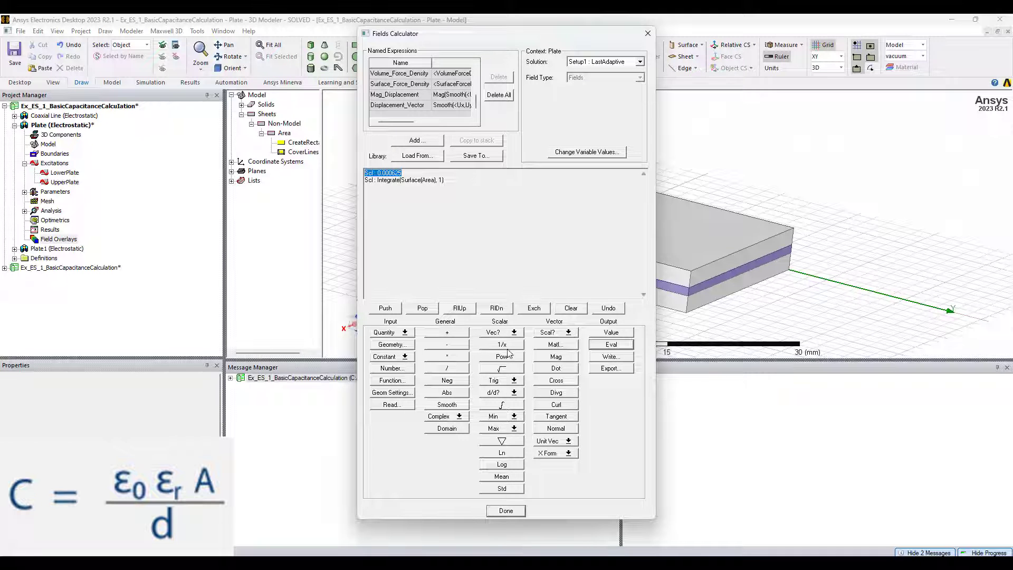
left_click(426, 308)
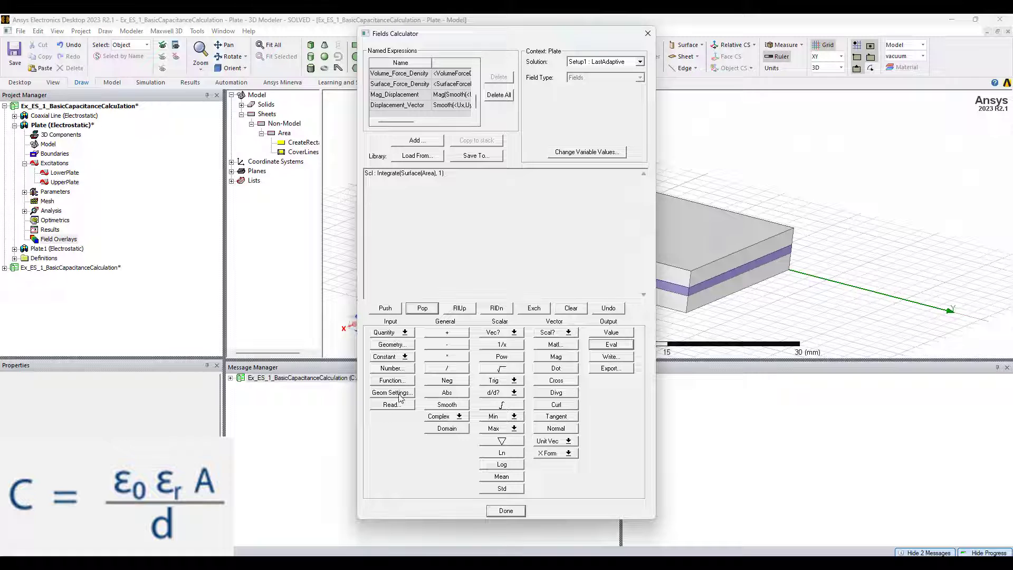
Step: Save the surface integral as a named expression called A and select it among the named expressions
left_click(416, 141)
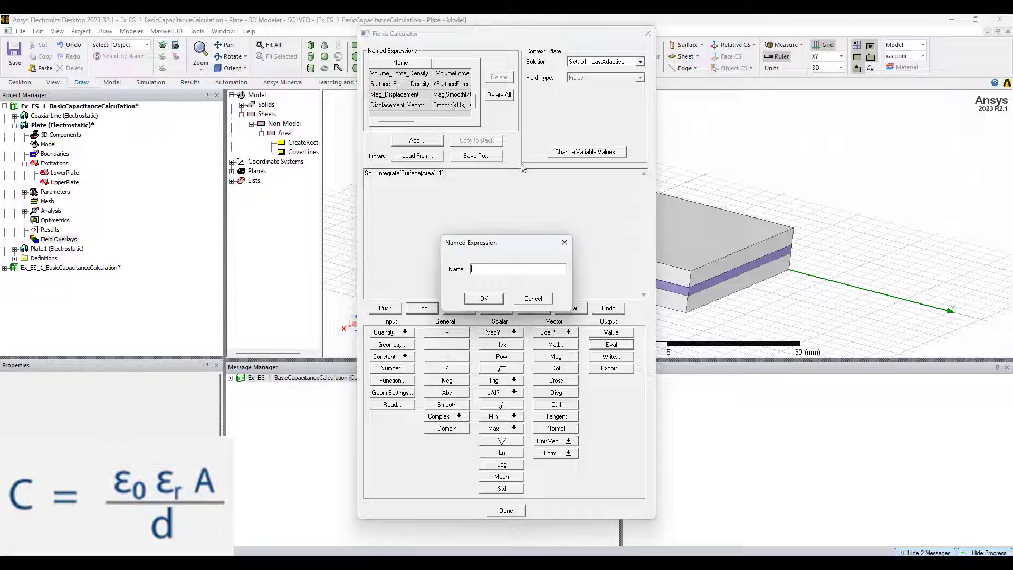
type("A")
left_click(483, 299)
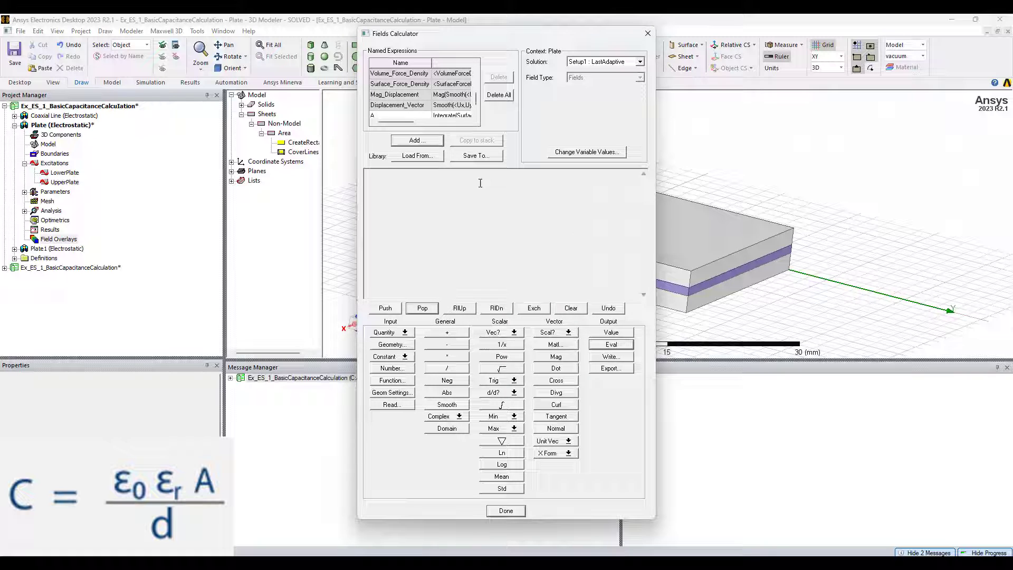
scroll(433, 79, "down", 1)
left_click(410, 96)
left_click(411, 106)
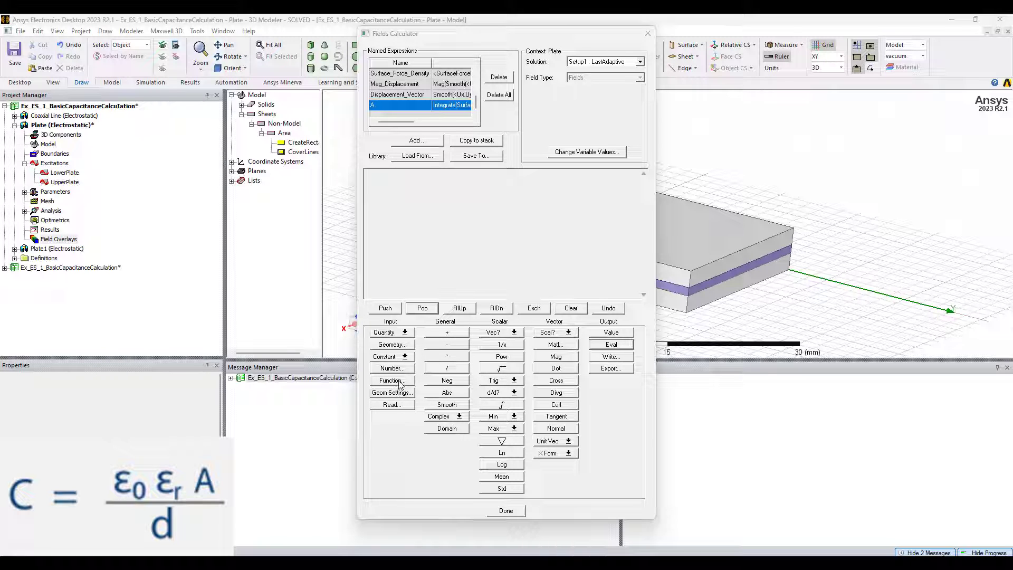
Step: Put the constant Epsi0 and the scalar function $er on the calculator stack
left_click(404, 356)
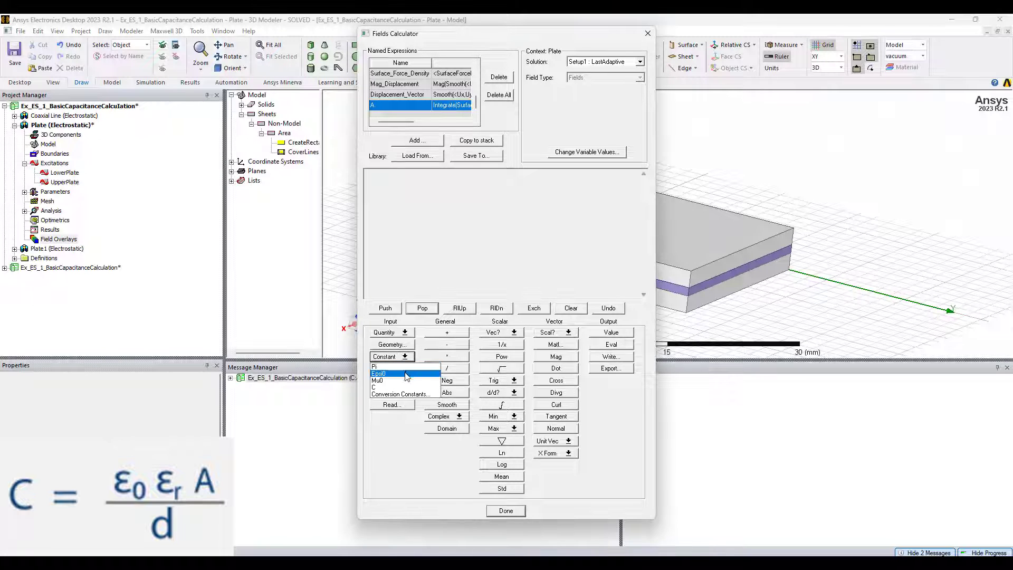
left_click(406, 376)
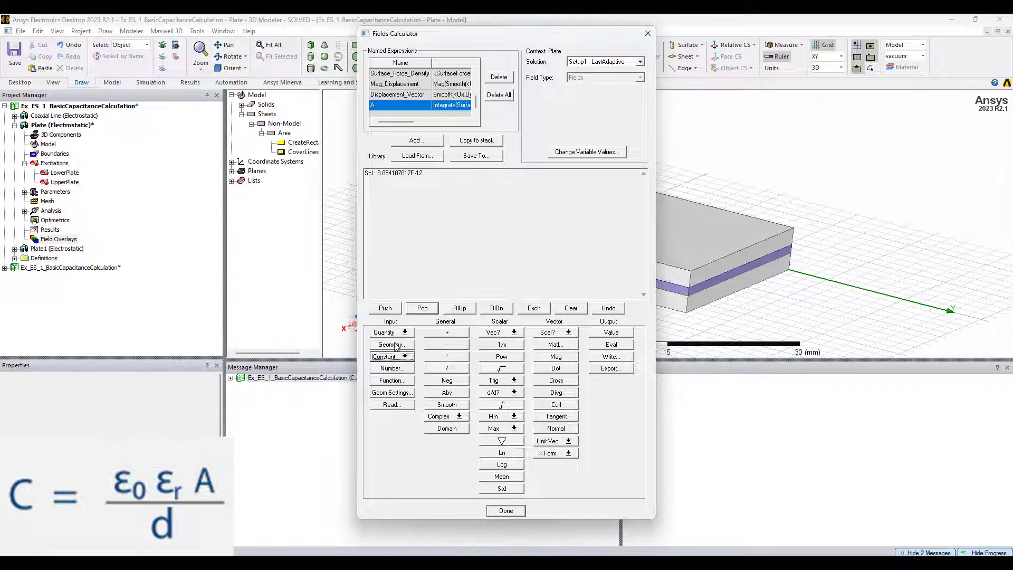
left_click(392, 380)
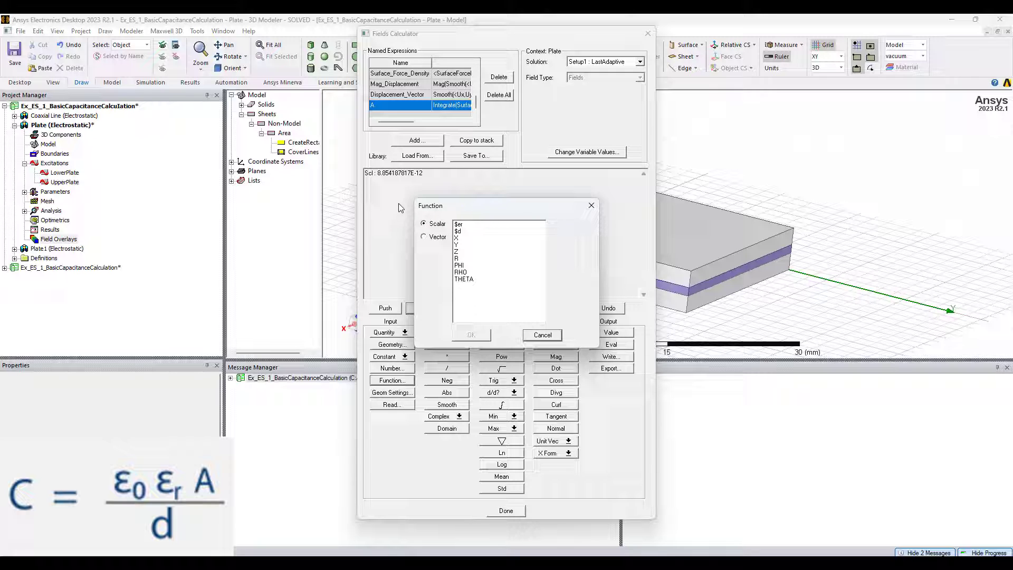
left_click(458, 224)
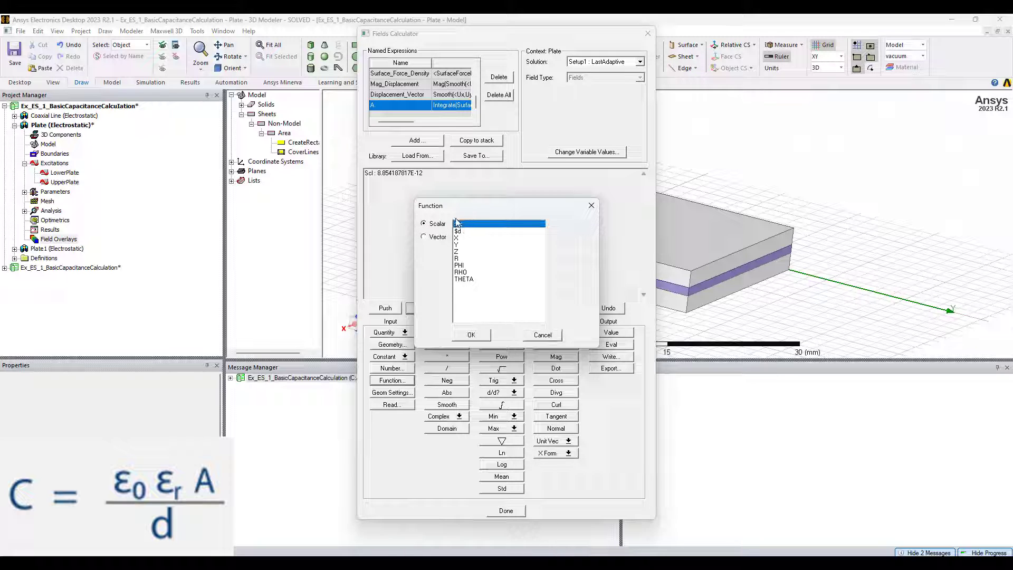
left_click(486, 335)
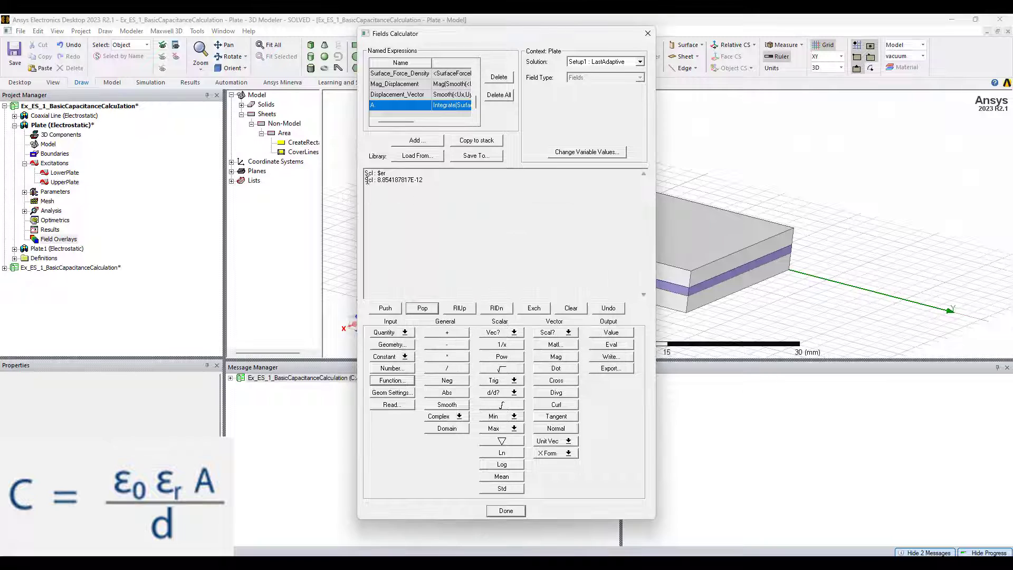
Step: Multiply Epsi0 by $er, then copy the named expression A to the stack and multiply the product by it
left_click(455, 358)
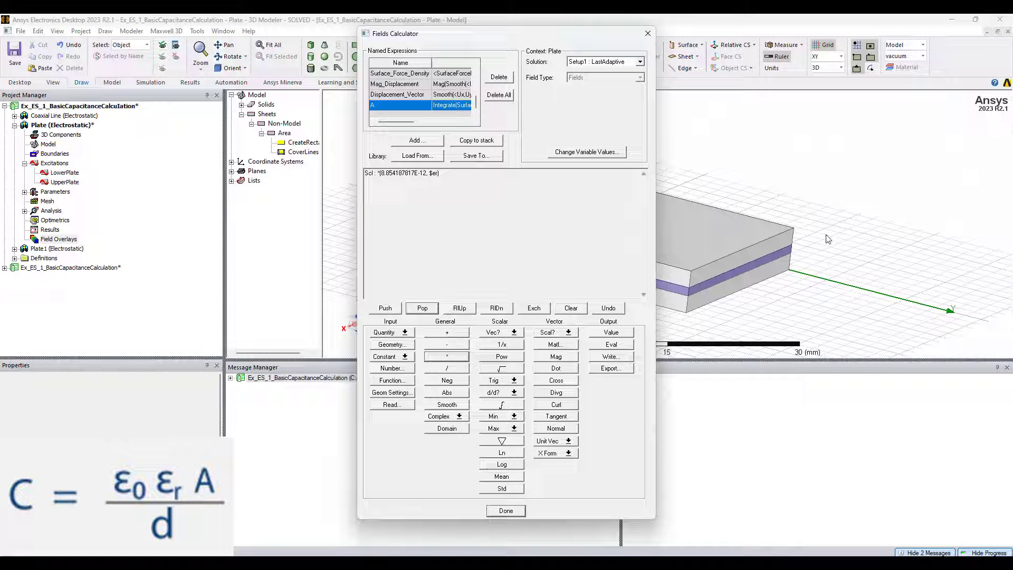
scroll(395, 92, "up", 2)
scroll(390, 111, "down", 2)
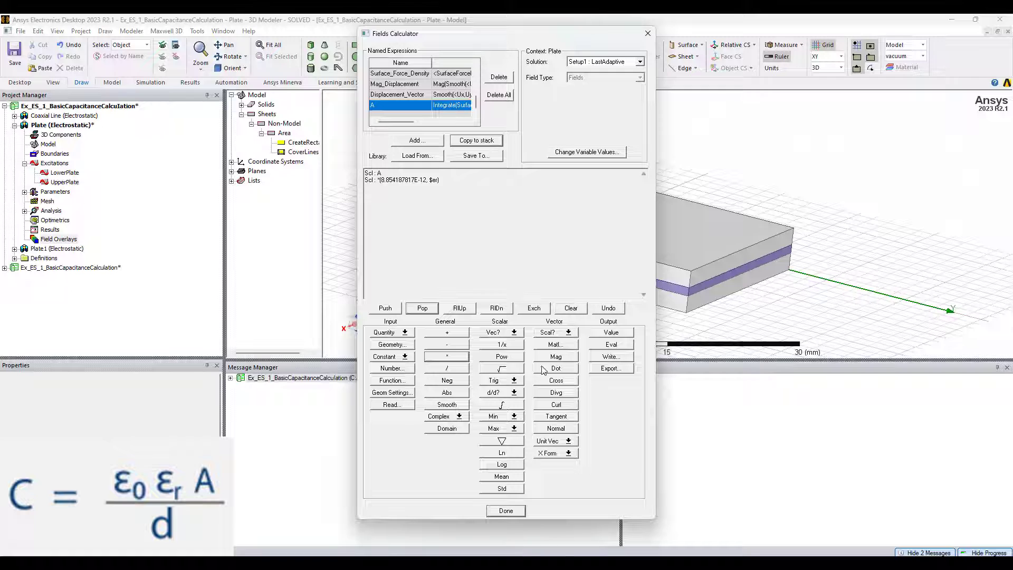
left_click(448, 356)
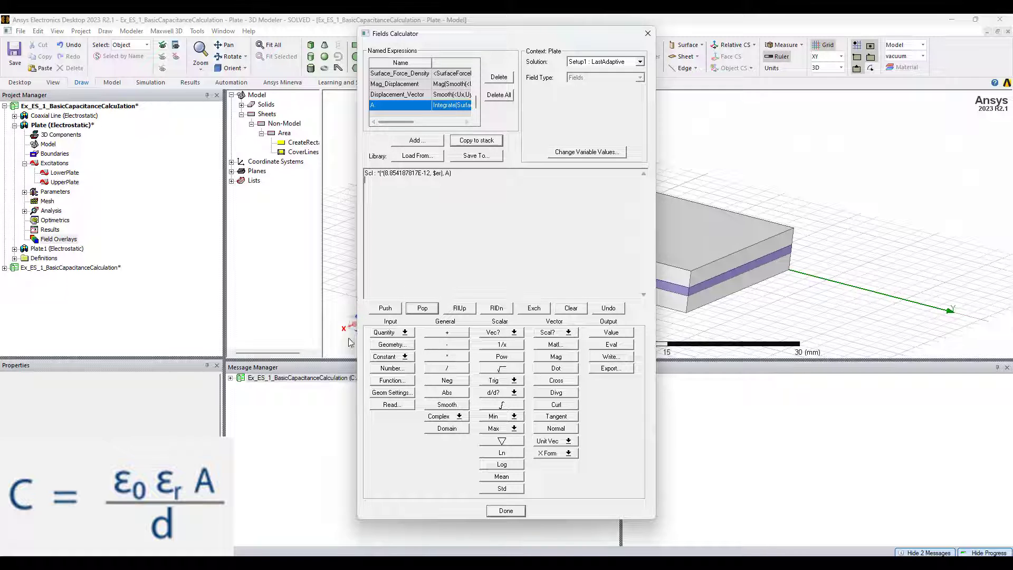
Step: Divide the product by the scalar function $d and evaluate the resulting capacitance formula
left_click(393, 382)
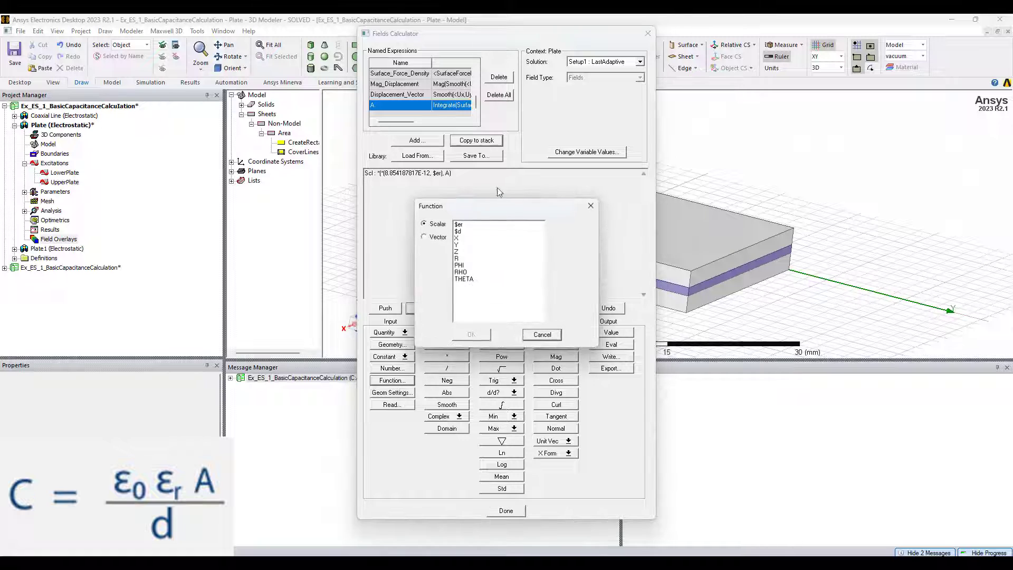
left_click(473, 231)
left_click(472, 335)
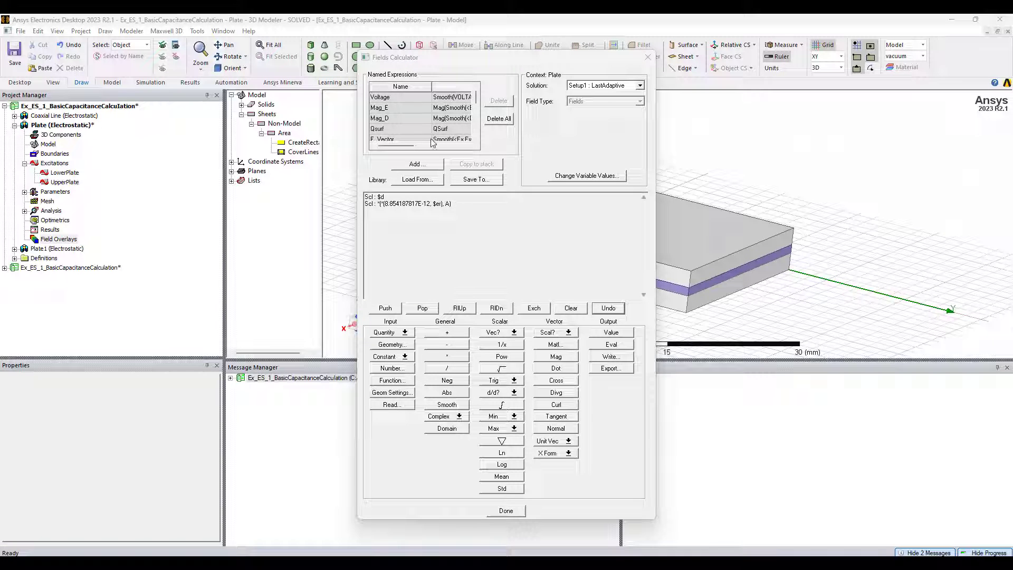
left_click(447, 367)
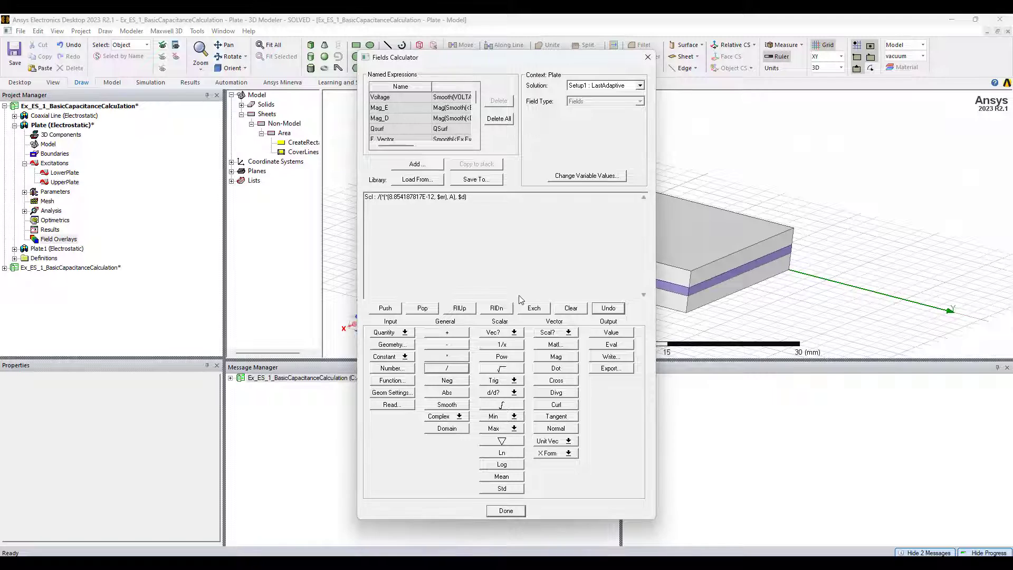
left_click(618, 346)
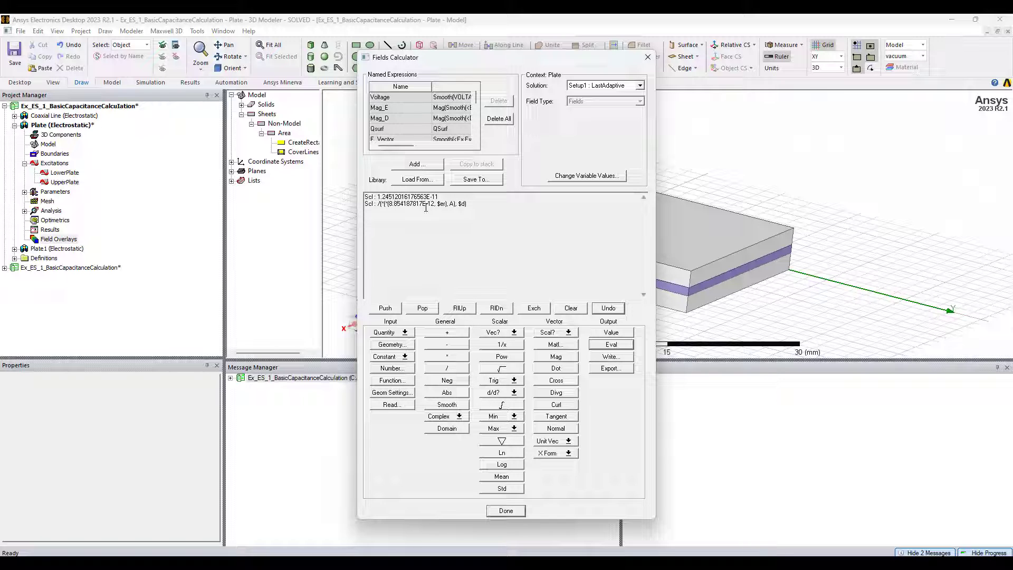
Step: Close the fields calculator and open the Plate design's solution data to check the simulated capacitance
left_click(648, 57)
right_click(49, 232)
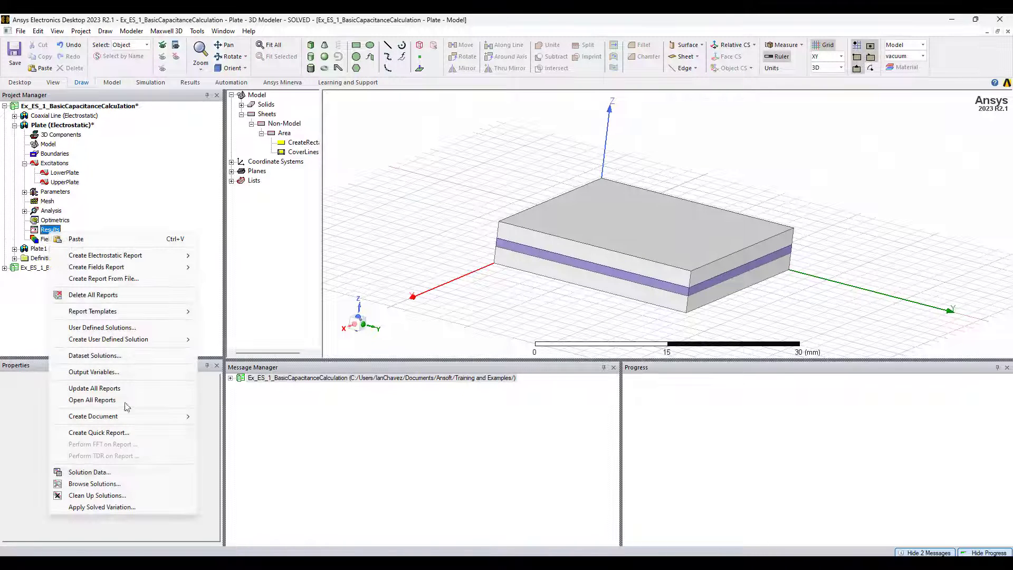
left_click(95, 483)
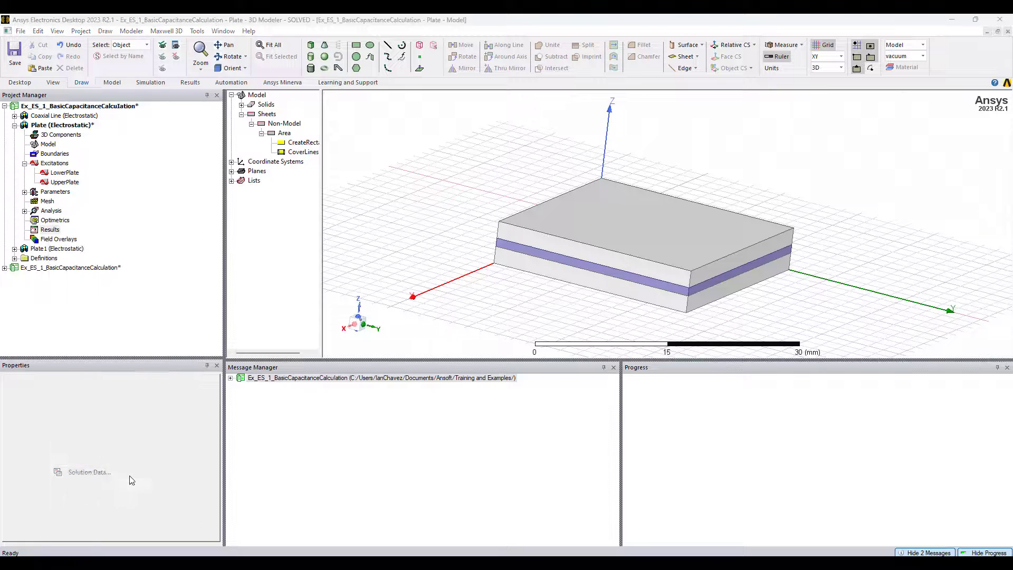
left_click(400, 306)
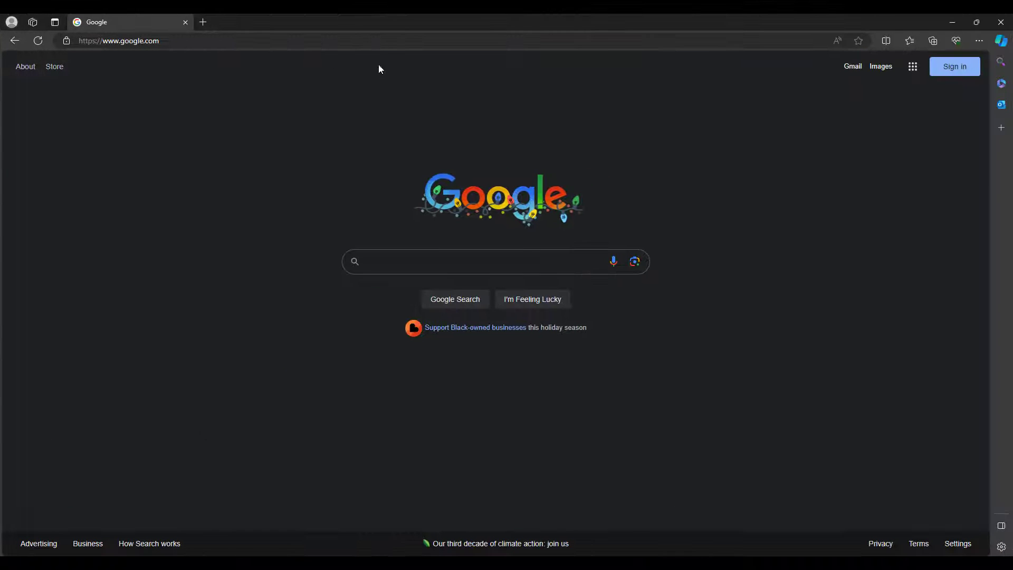
Step: Switch to the web browser, search for "capacitance of a parallel plate capacitor with 2 dielectrics" and examine the Mixed Dielectrics page
left_click(471, 261)
type("capacitance of a parallel plate capacitor with ")
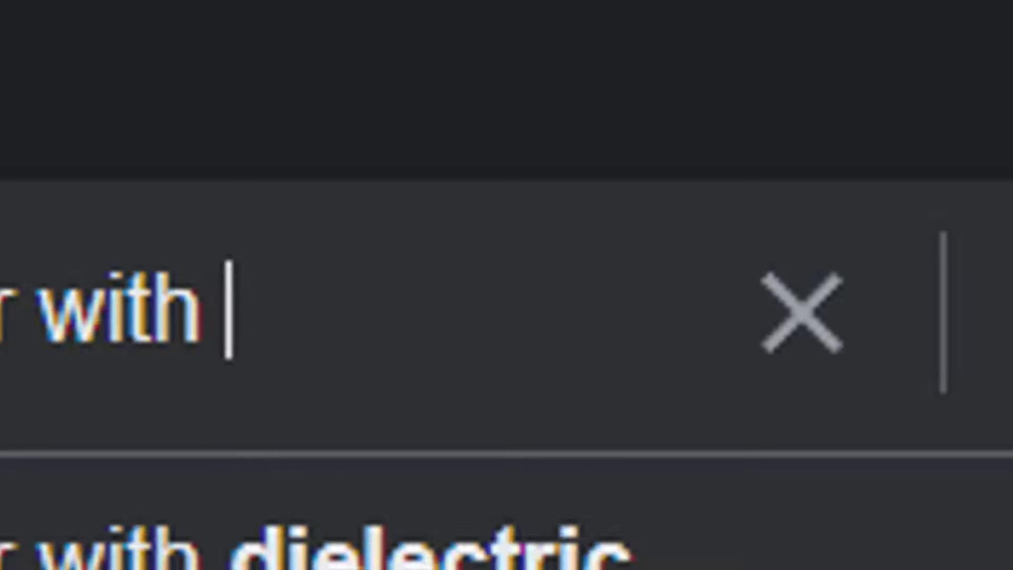
type("2 dielectrics")
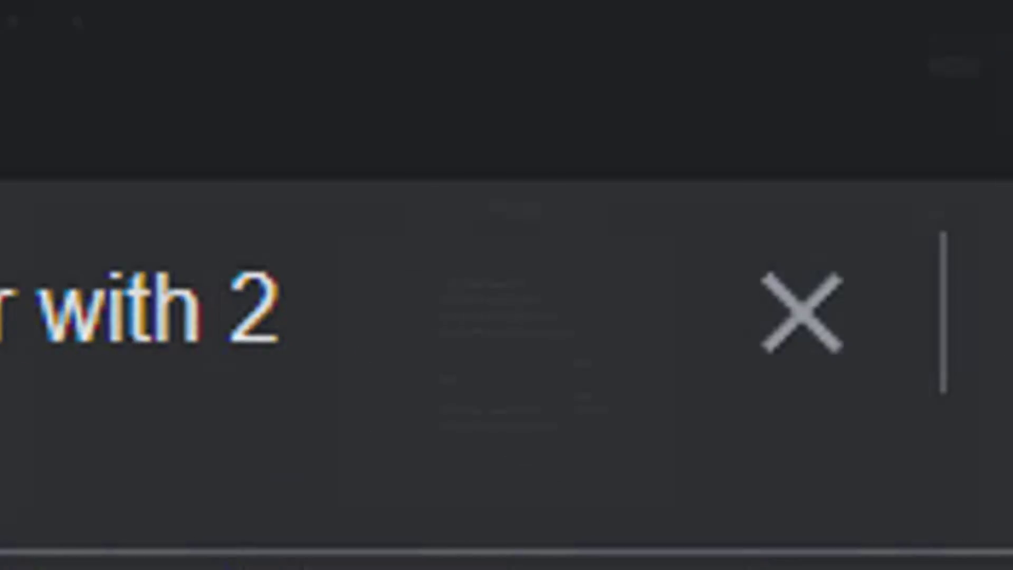
key("Return")
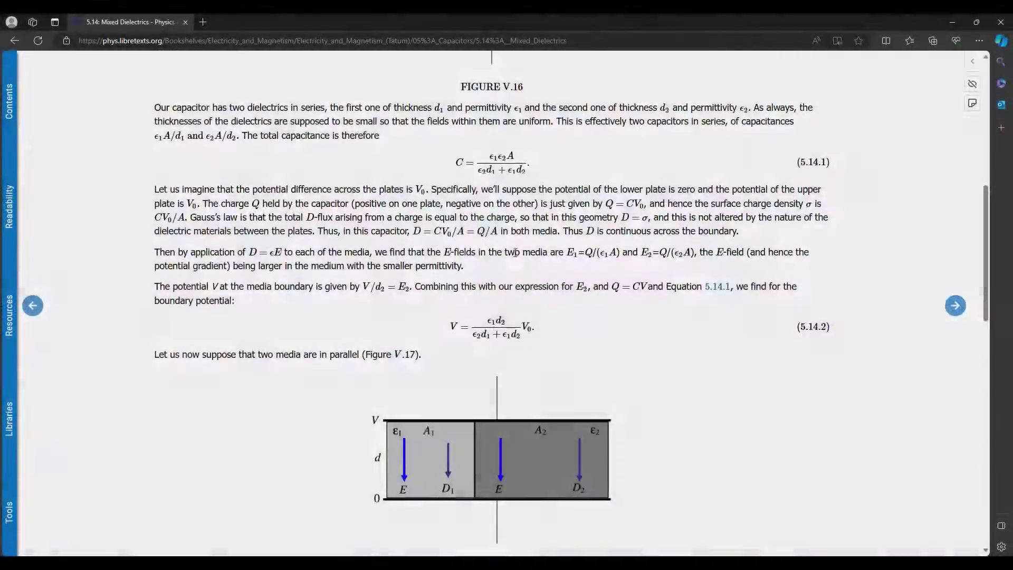
scroll(514, 252, "down", 15)
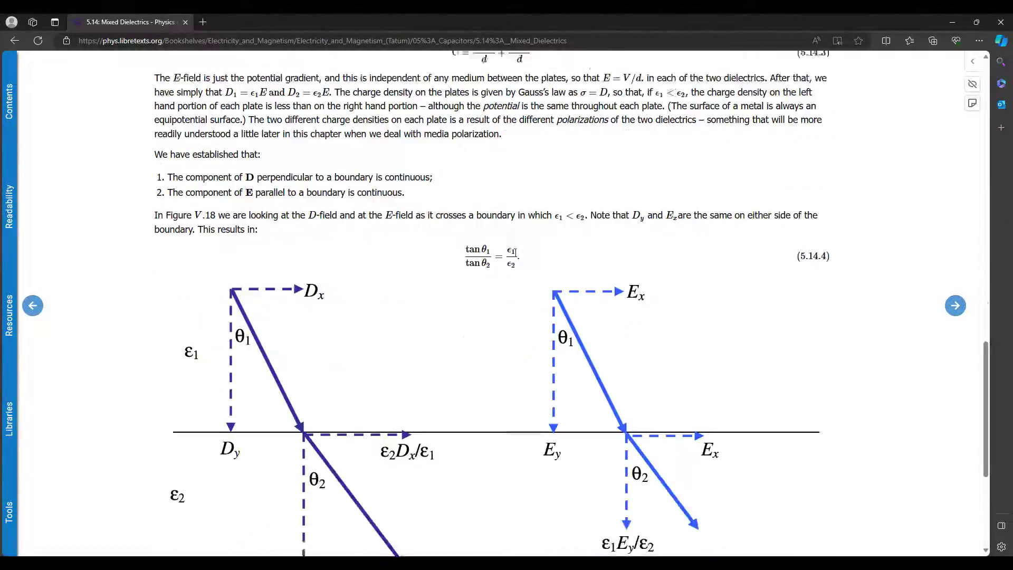
scroll(516, 256, "up", 10)
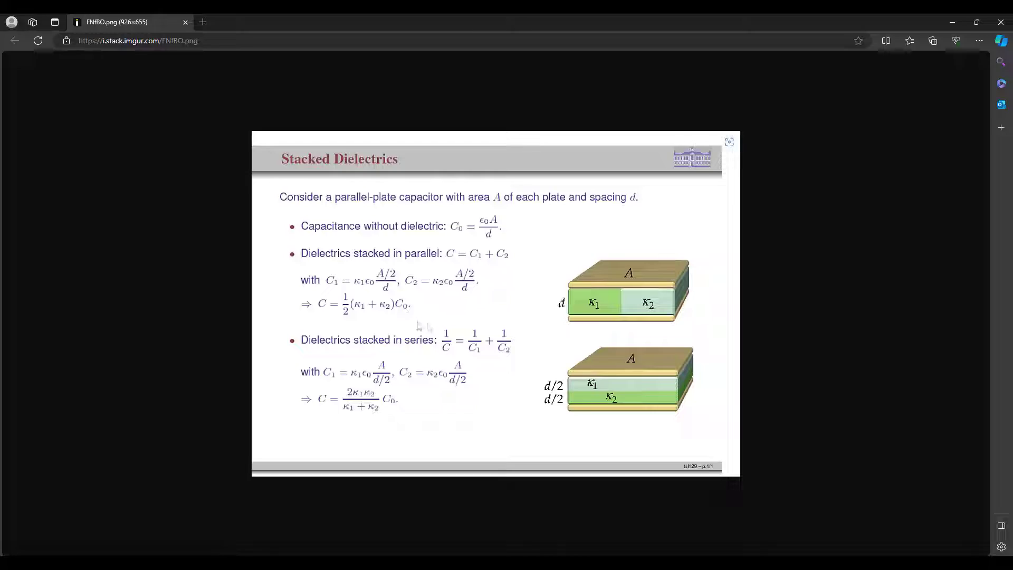
Step: Take a screen snip of the parallel and series formulas with their diagrams on the Stacked Dielectrics image and return to Ansys Electronics Desktop
key("super+shift+s")
left_click_drag(282, 235, 709, 428)
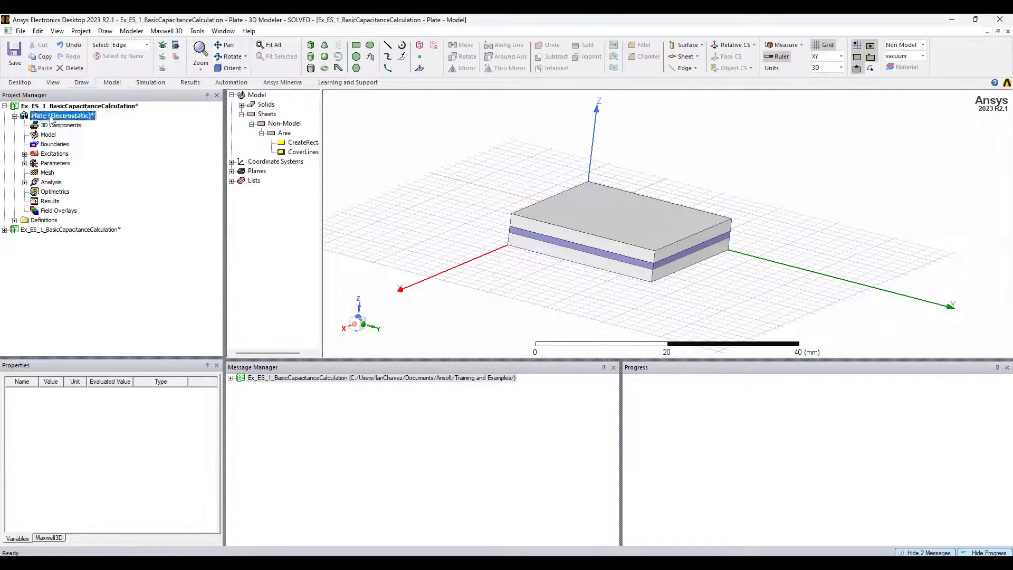
left_click(104, 126)
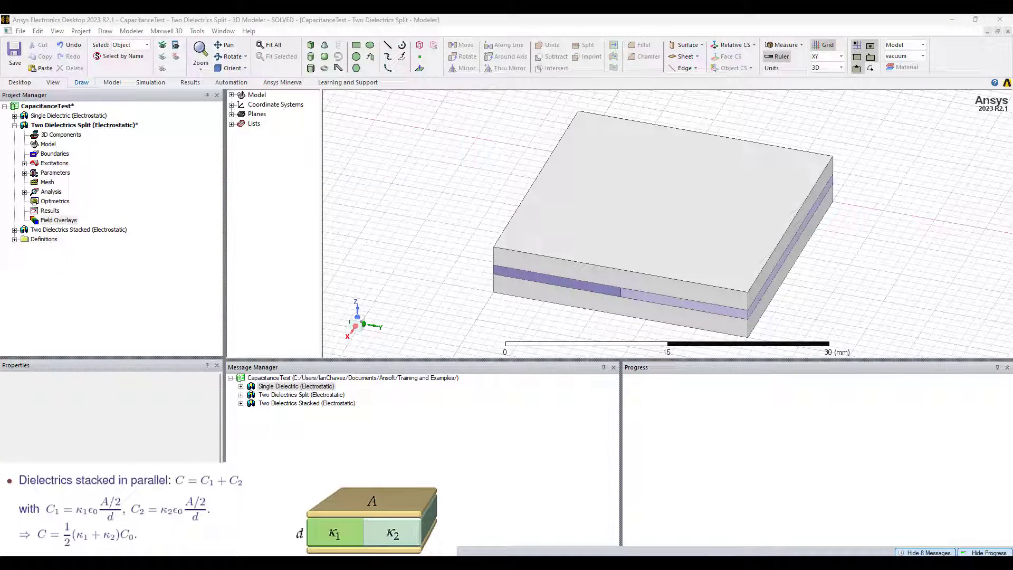
Step: Open the fields calculator for the Two Dielectrics Split design and multiply the named expression A by the constant Epsi0
right_click(48, 219)
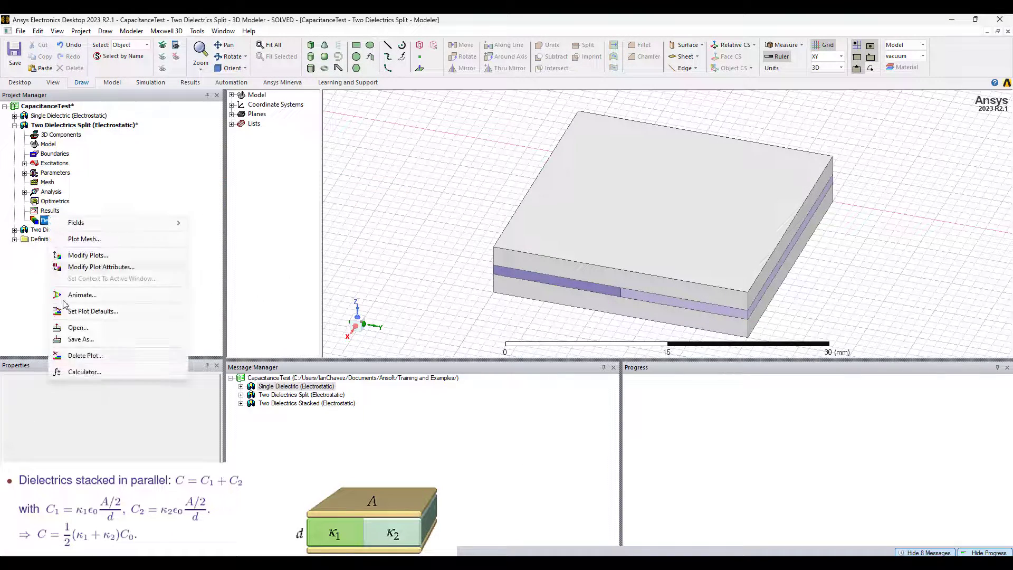
left_click(79, 372)
left_click(420, 130)
left_click(475, 164)
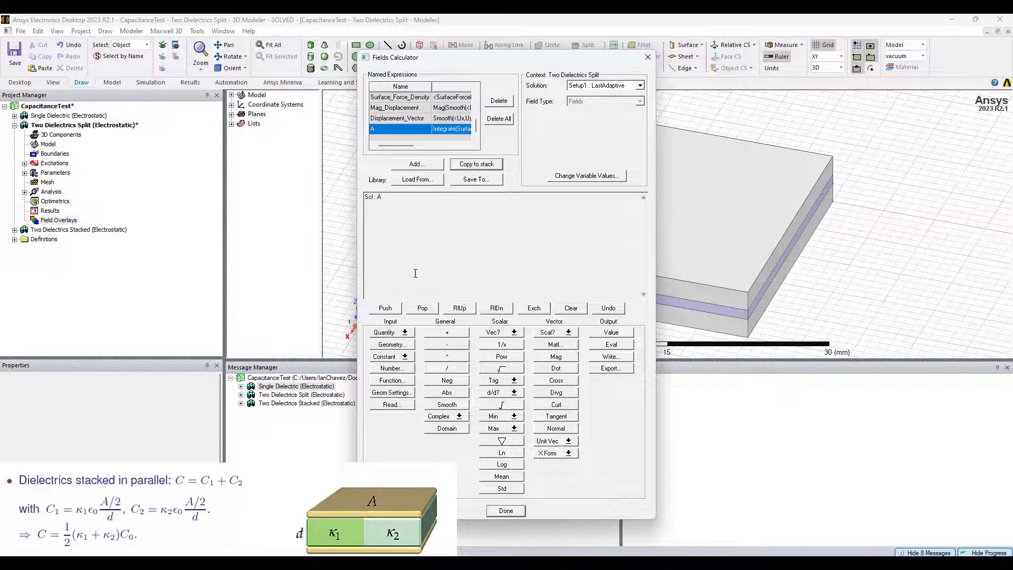
left_click(393, 357)
left_click(391, 379)
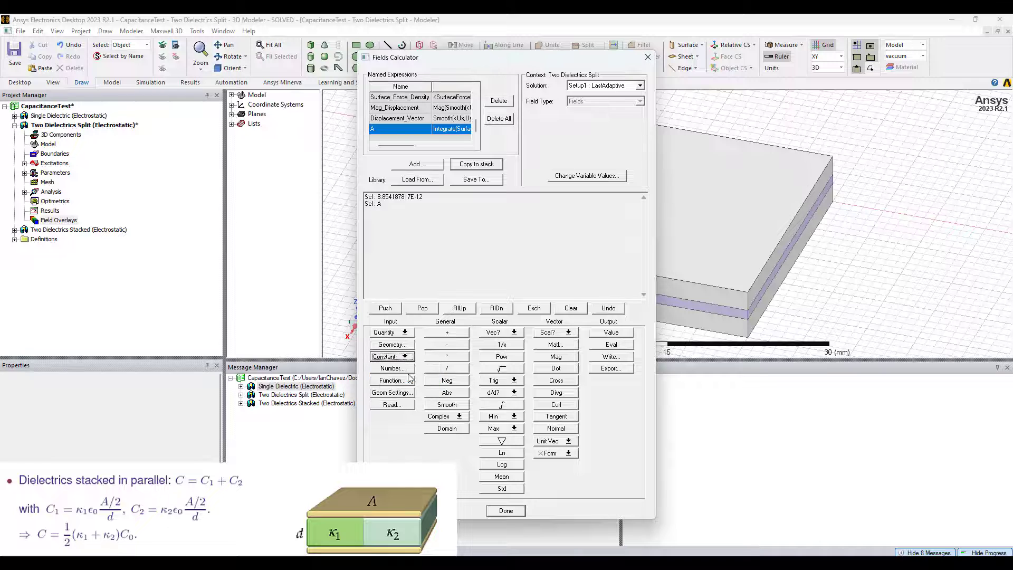
left_click(458, 357)
Step: Divide the product by the scalar function $d, evaluate the expression and remove the evaluated number from the stack
left_click(392, 380)
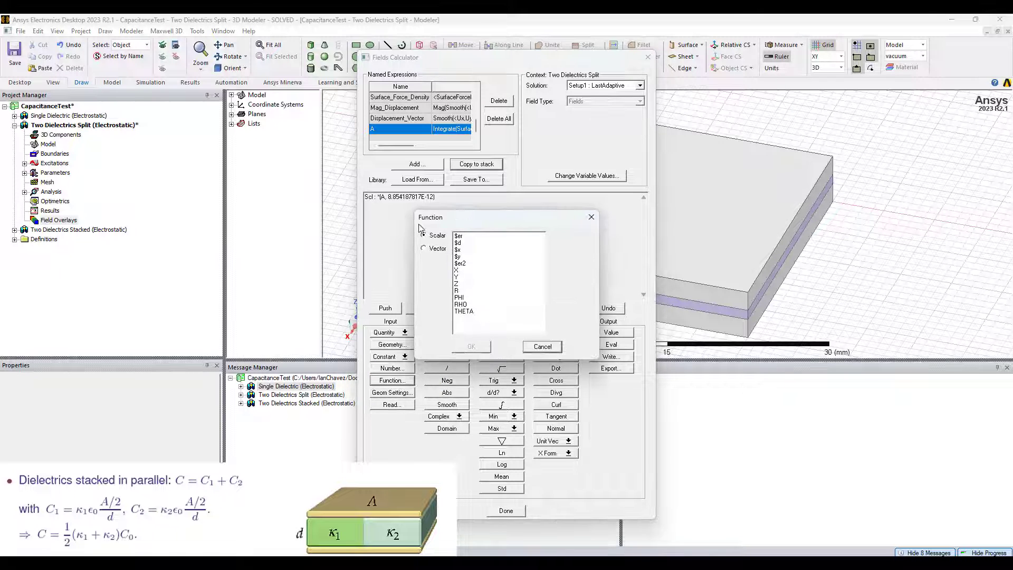
left_click(463, 243)
left_click(472, 347)
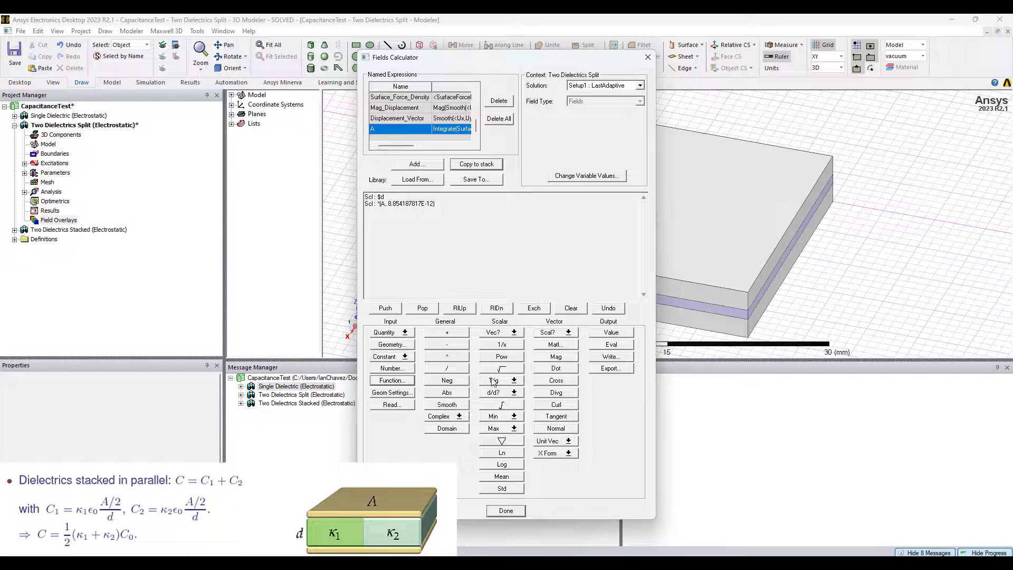
left_click(447, 368)
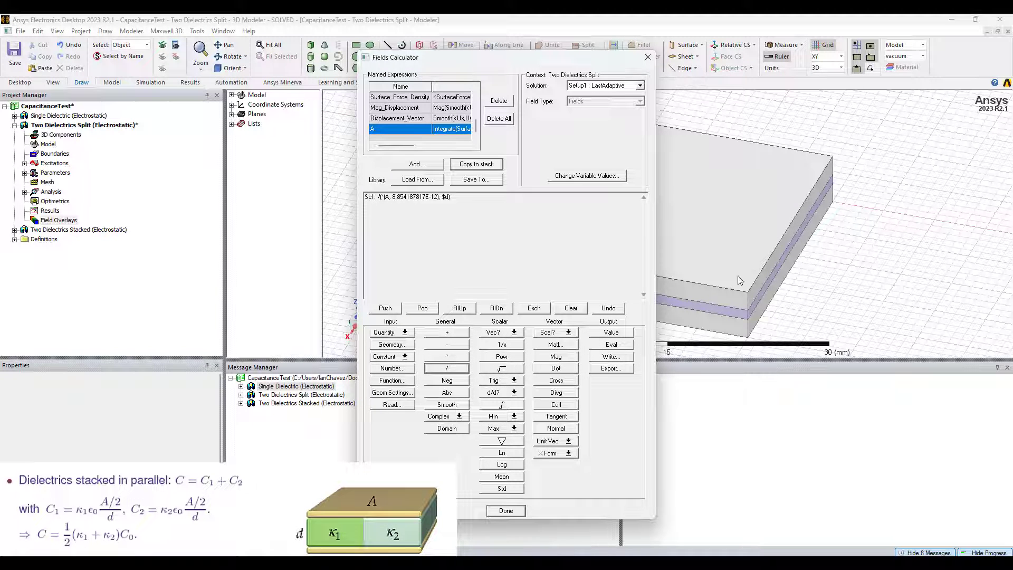
left_click(624, 345)
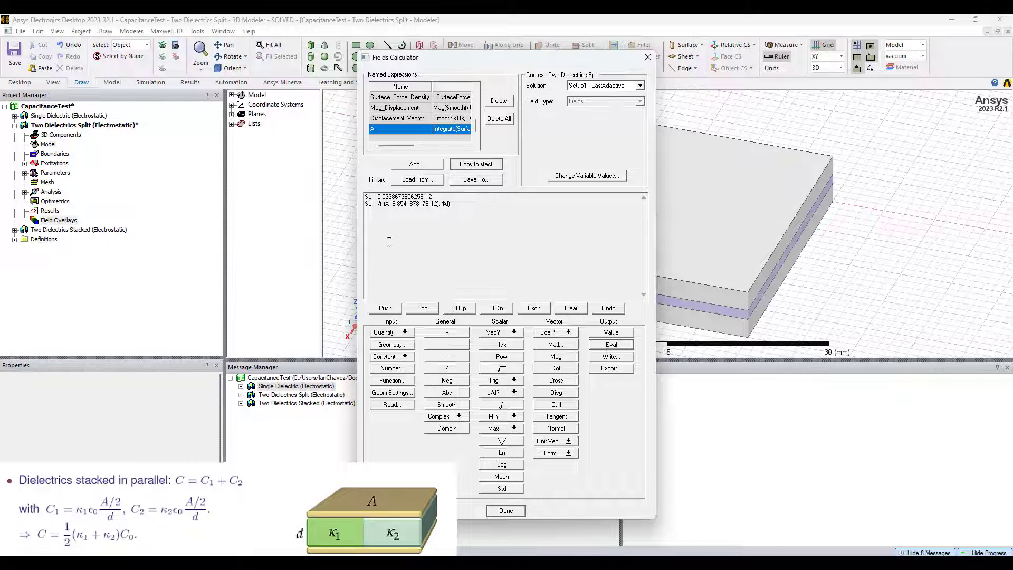
left_click(423, 308)
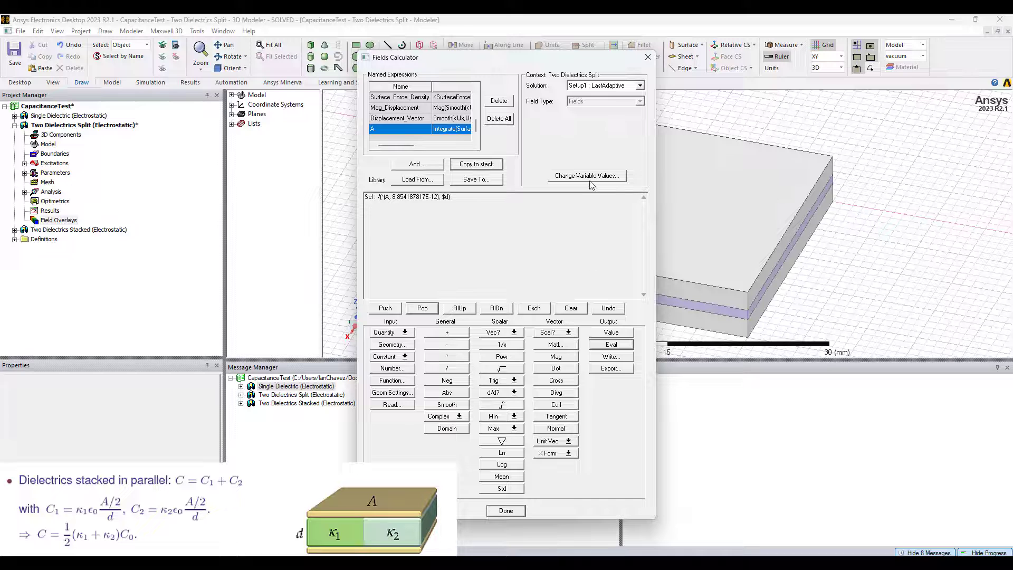
Step: Add the expression on the stack as a named expression called C0 and close the fields calculator
left_click(416, 164)
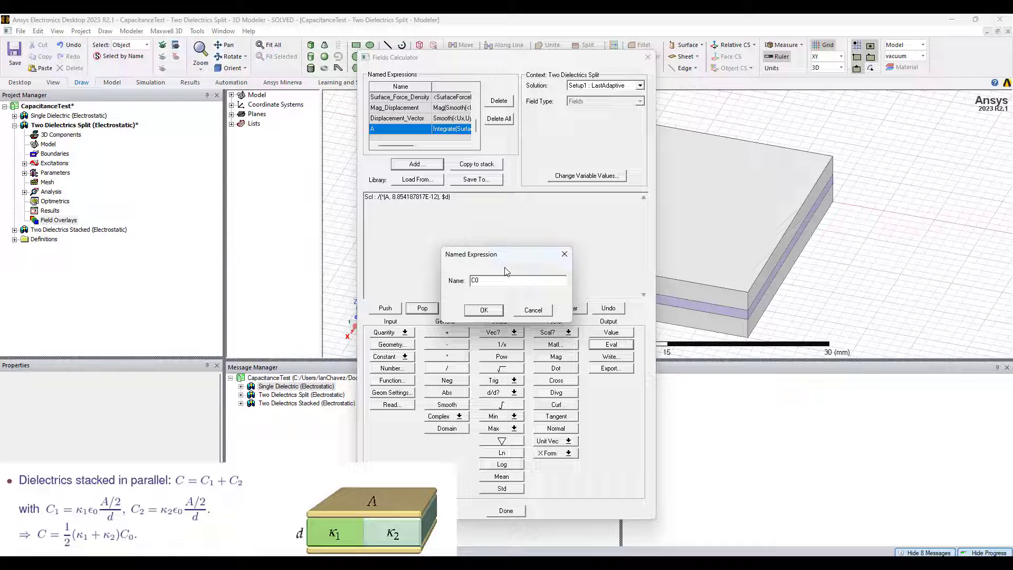
key("Return")
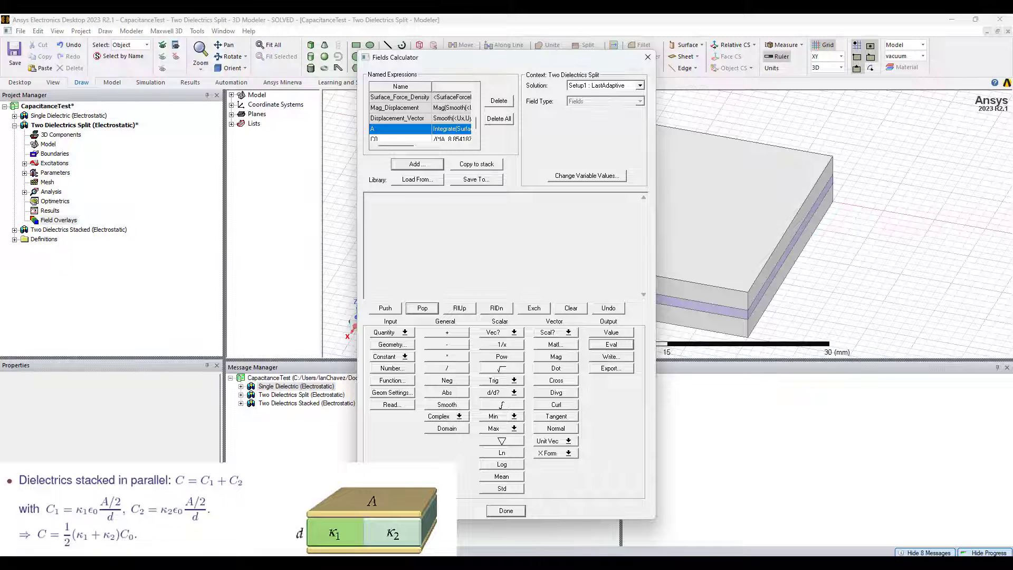
key("Escape")
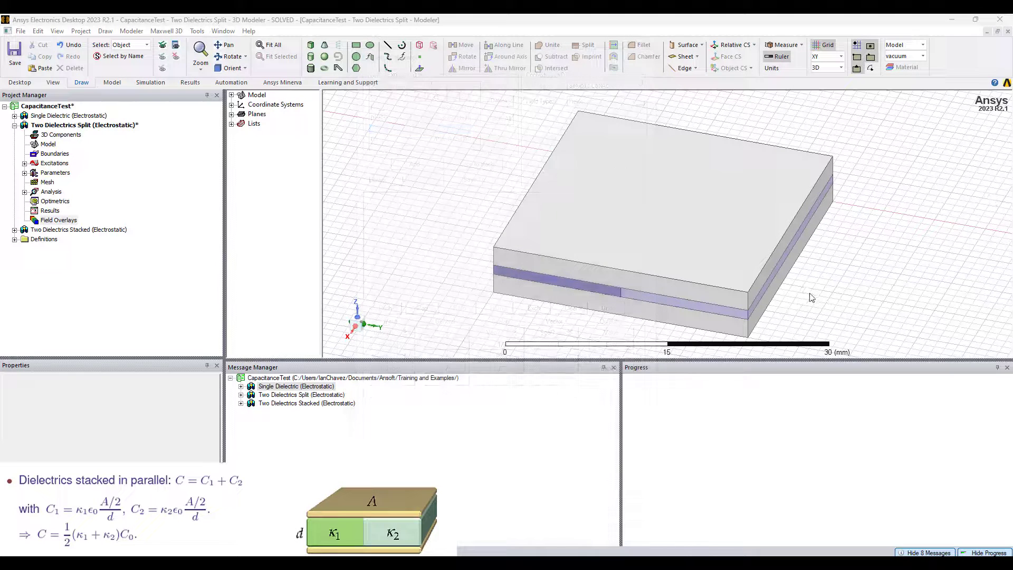
Step: Reopen the fields calculator for the Two Dielectrics Split design, copy A to the stack and multiply it by Epsi0
right_click(48, 219)
left_click(79, 372)
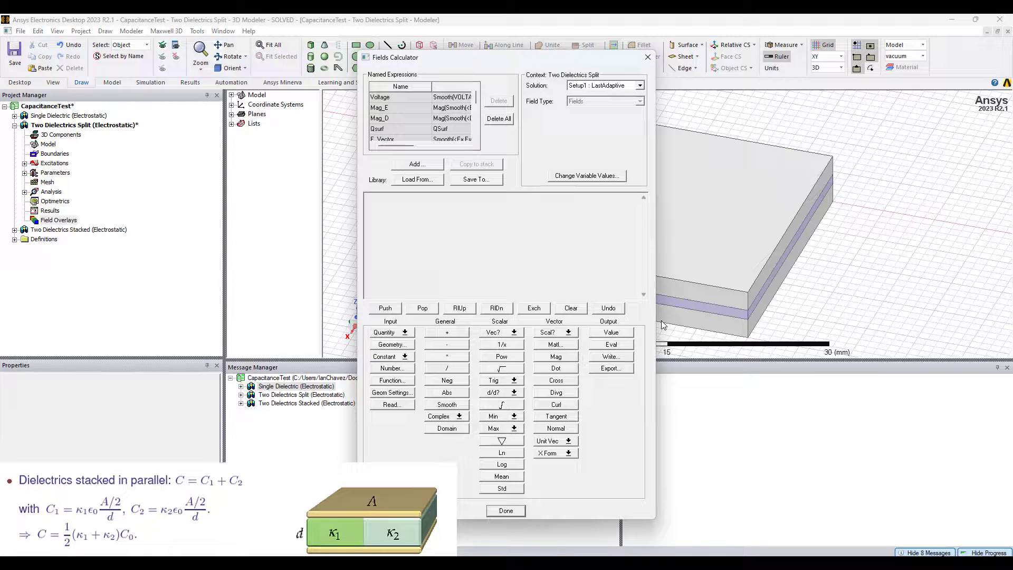
scroll(406, 118, "down", 1)
left_click(418, 131)
left_click(477, 164)
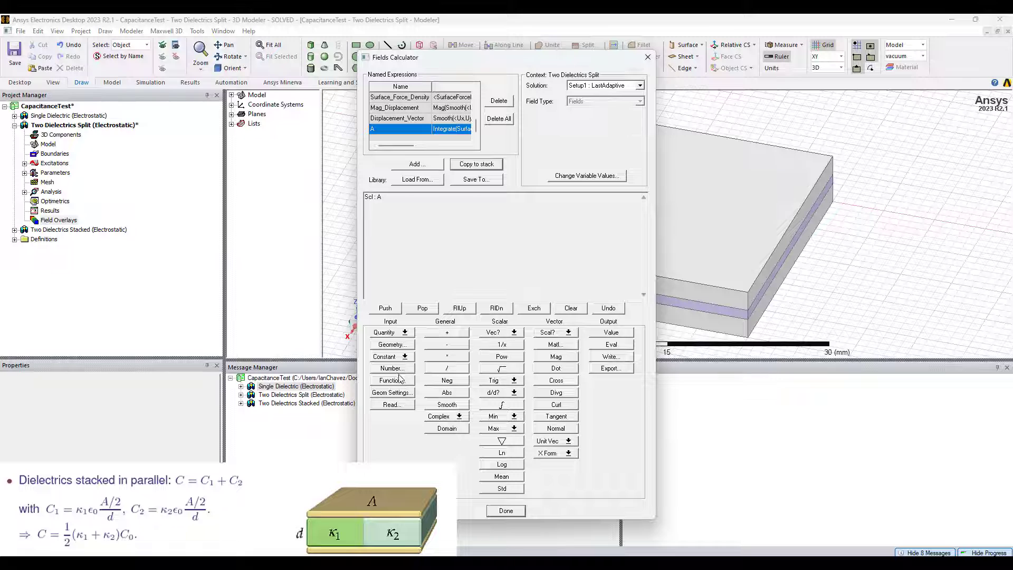
left_click(391, 357)
left_click(408, 374)
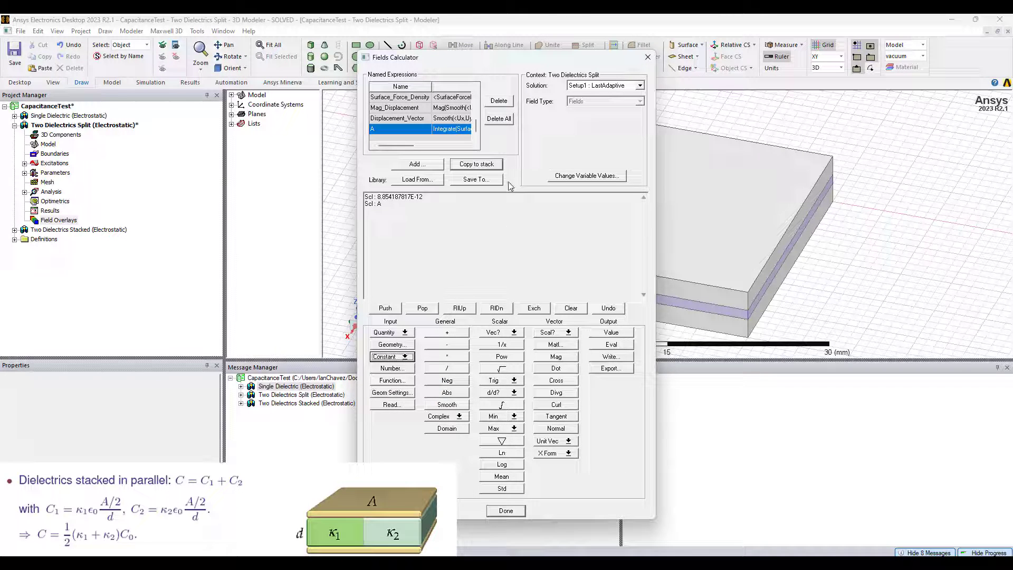
left_click(457, 357)
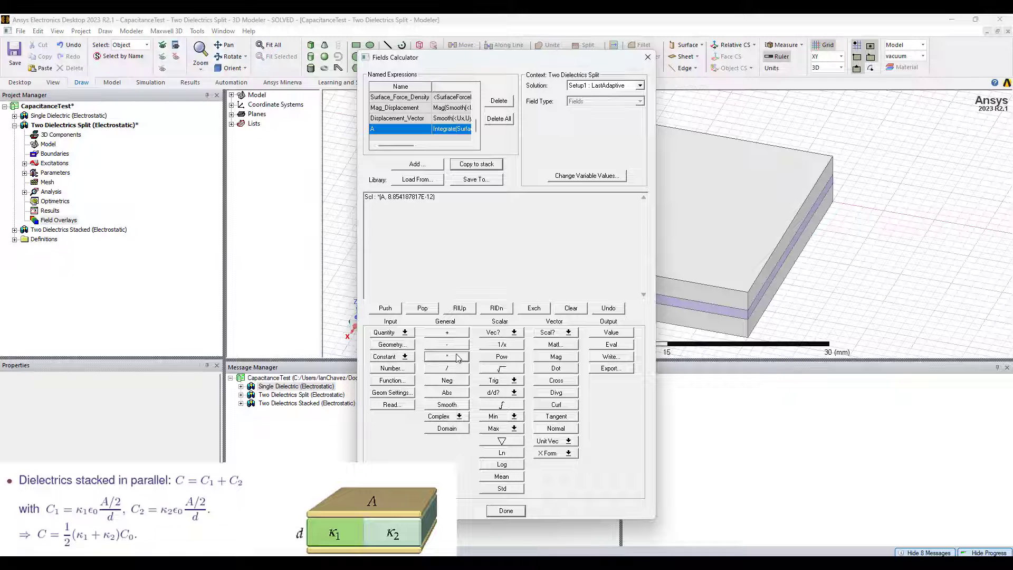
Step: Divide the product of A and Epsi0 by the scalar function $d
left_click(391, 380)
left_click(464, 242)
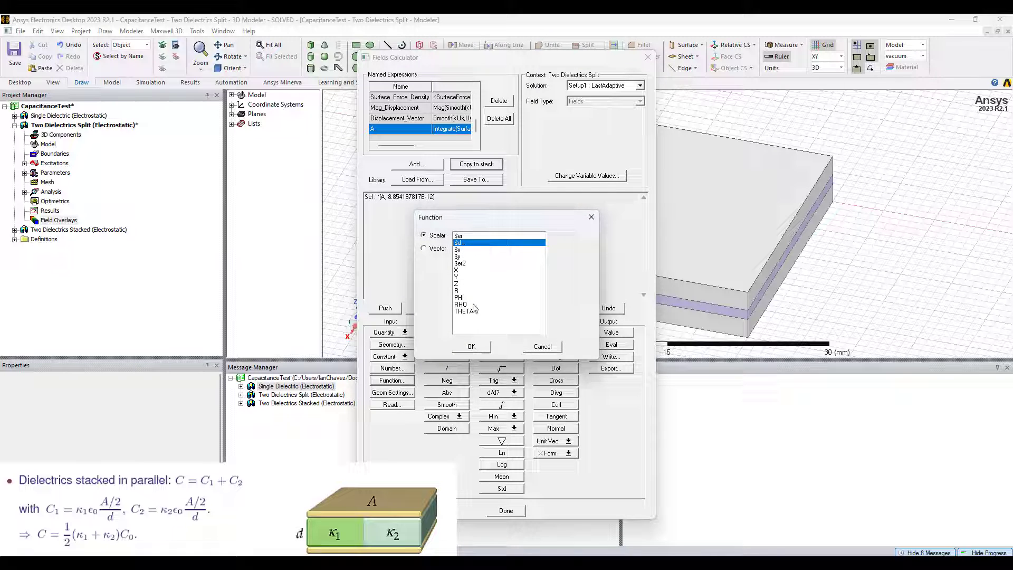
left_click(471, 346)
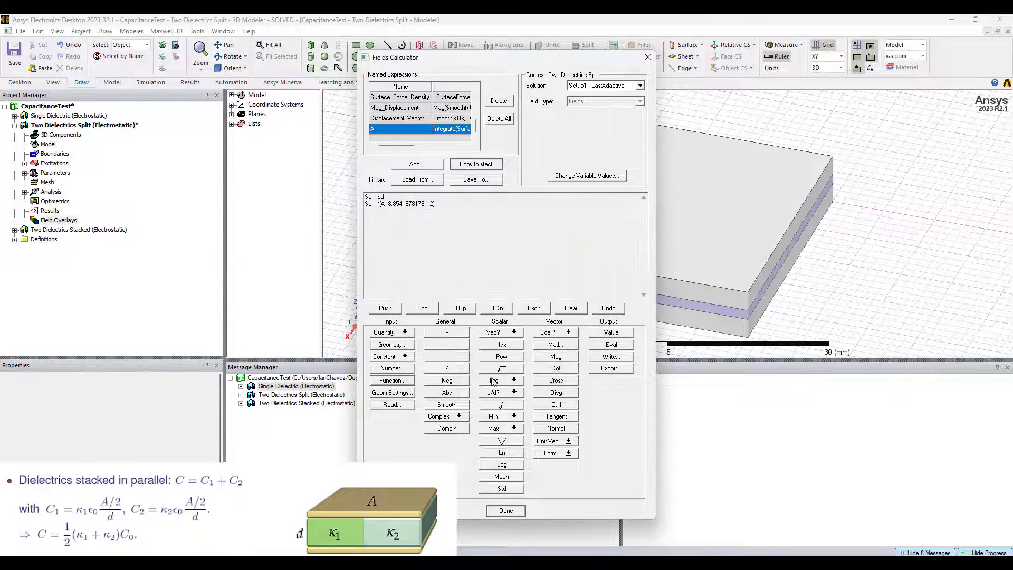
left_click(457, 370)
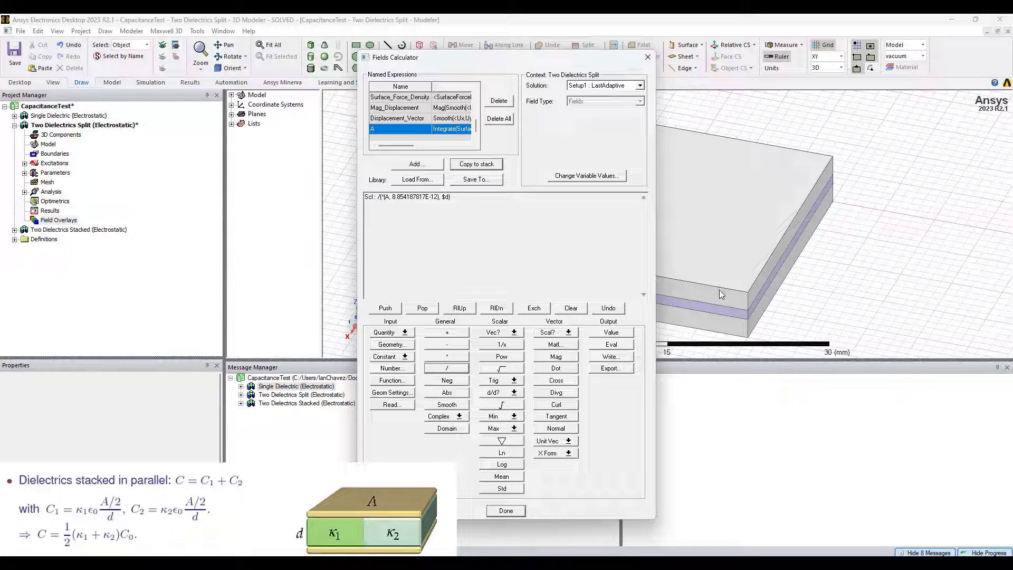
Step: Evaluate the expression, remove the evaluated number from the stack and add the remaining expression as a named expression called C0
left_click(626, 345)
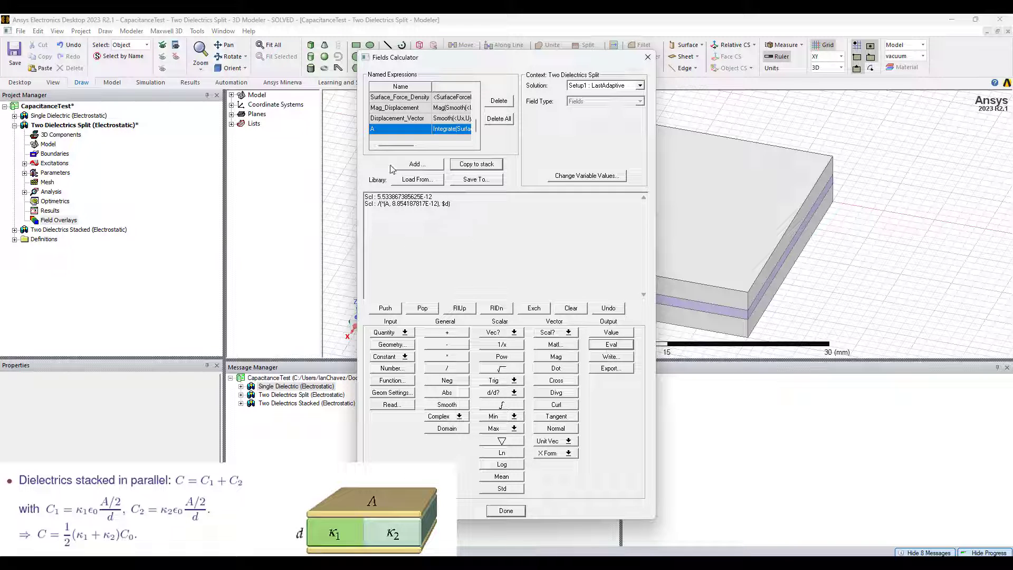
left_click(423, 308)
left_click(416, 164)
type("C0")
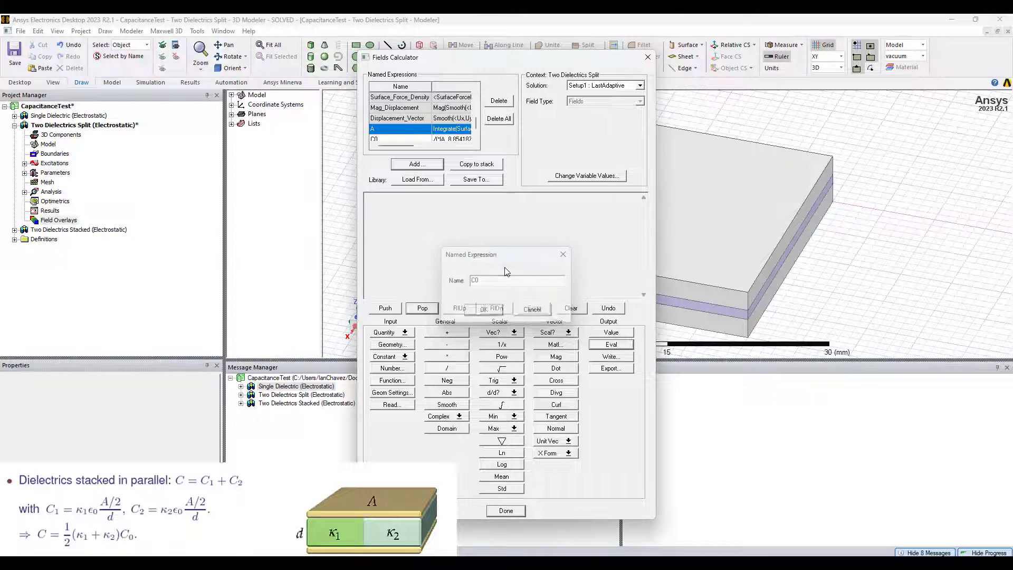
key("Return")
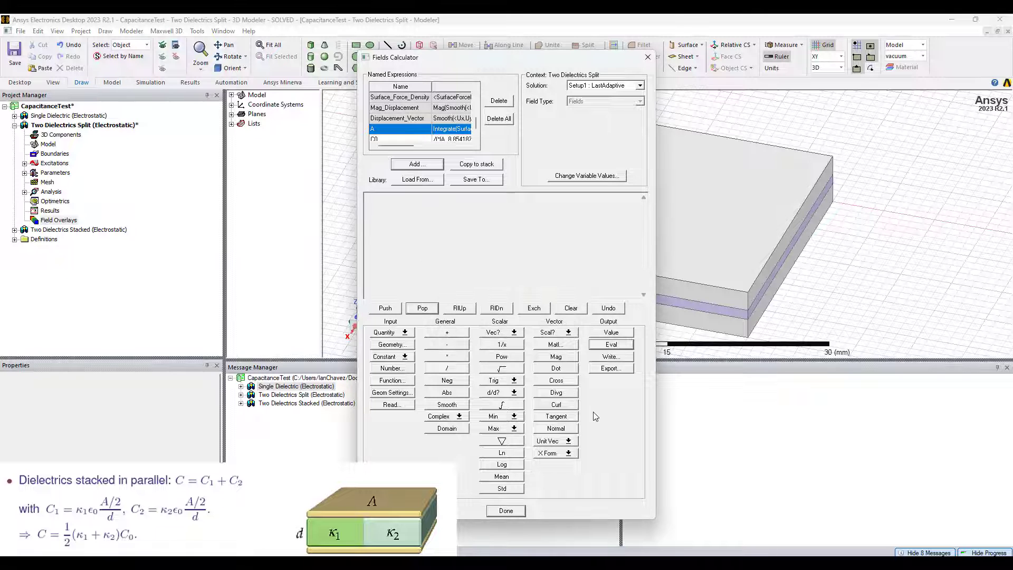
Step: Select the named expression C0, then put the scalar functions $er and $er2 on the stack and add them together
scroll(422, 116, "down", 1)
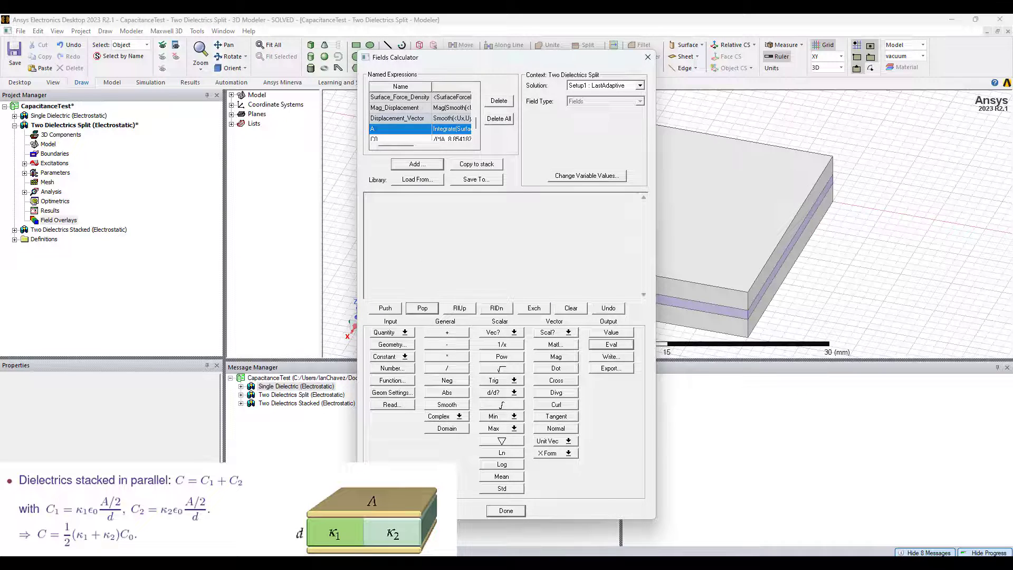
left_click(912, 108)
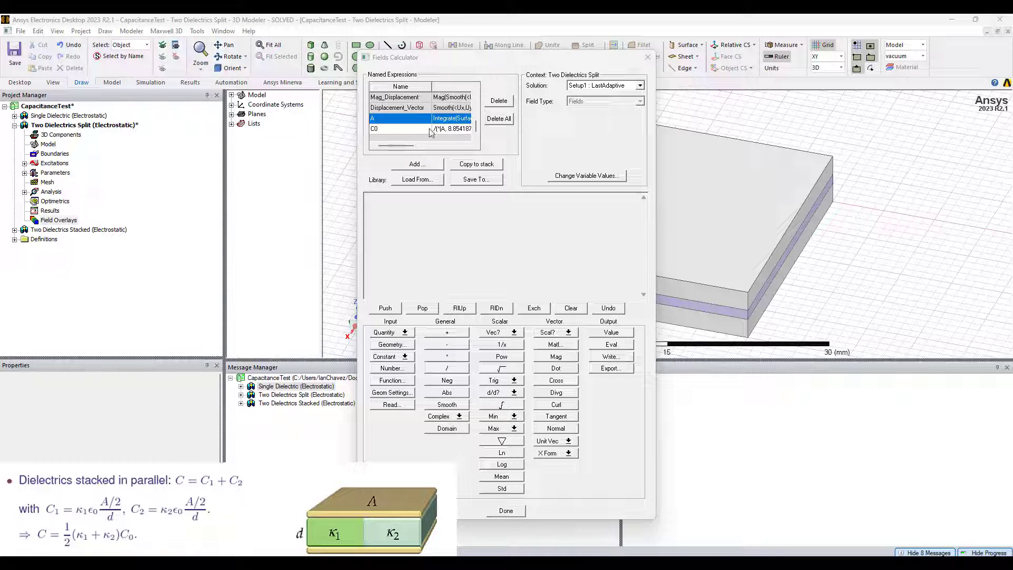
left_click(406, 131)
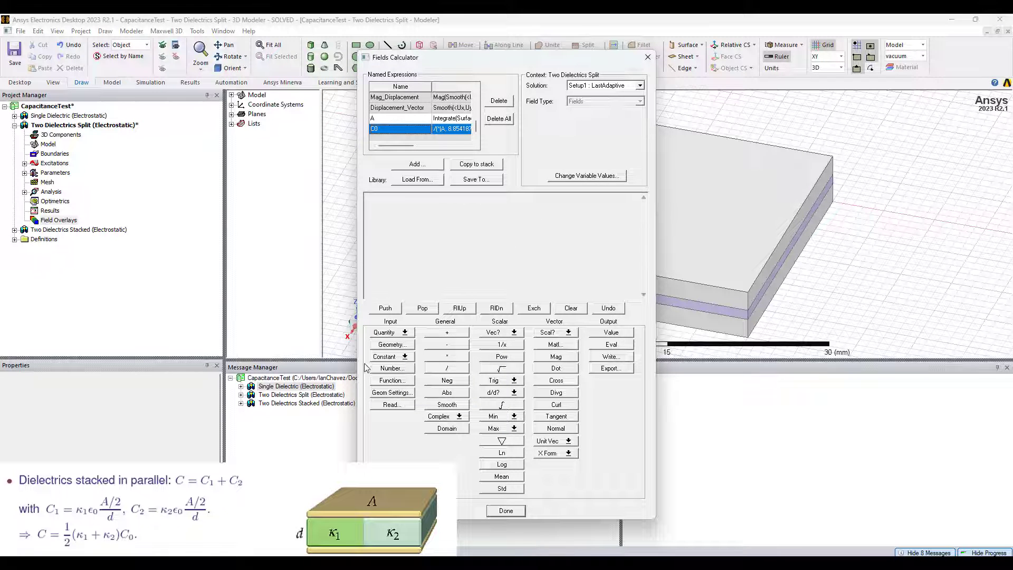
left_click(392, 380)
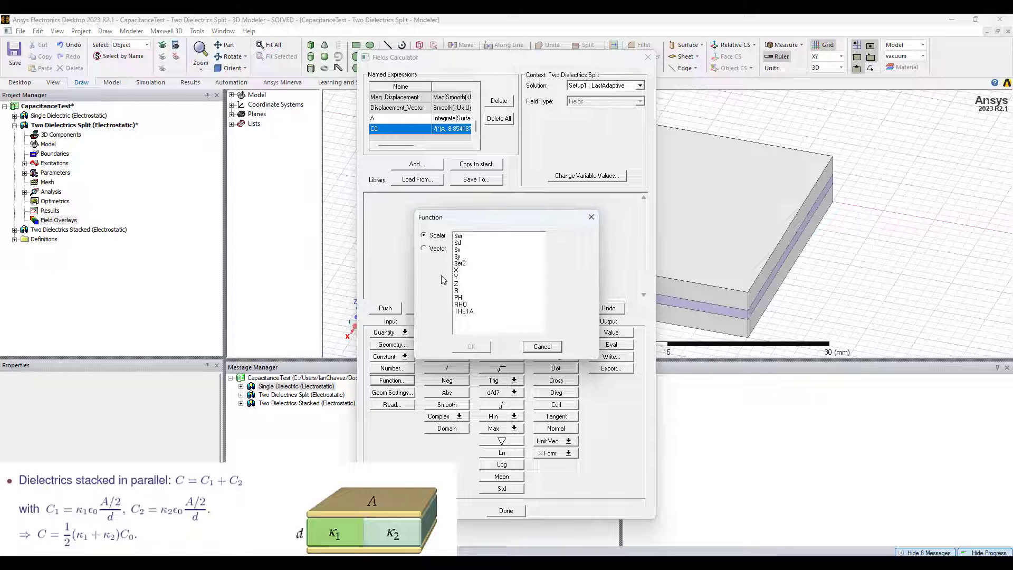
left_click(467, 237)
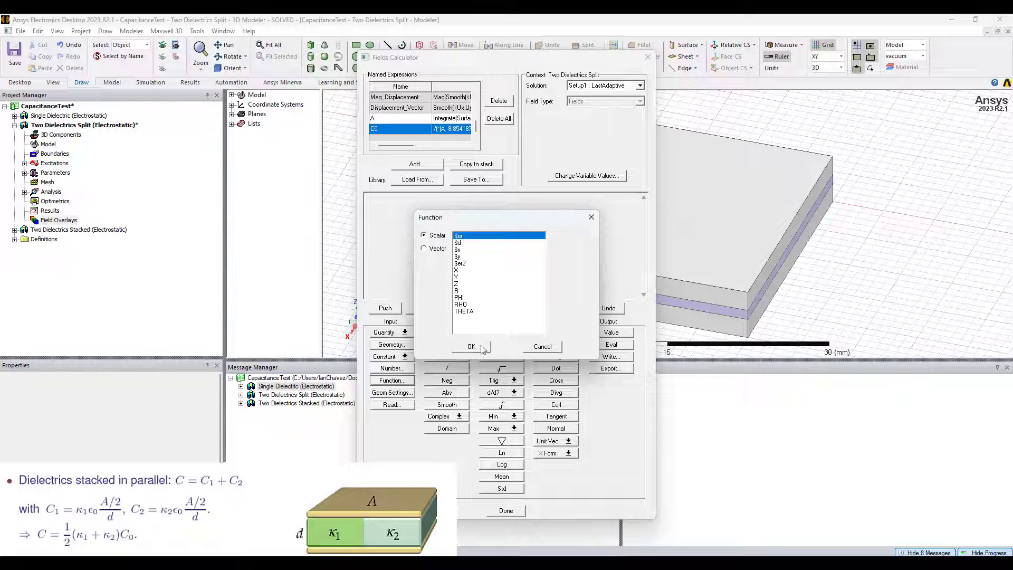
left_click(481, 347)
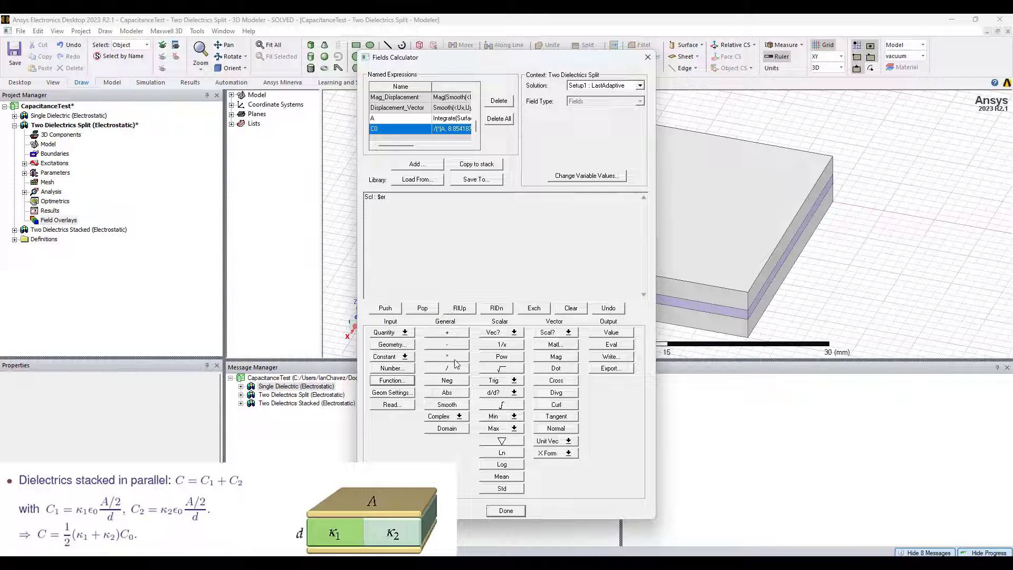
left_click(405, 381)
left_click(459, 263)
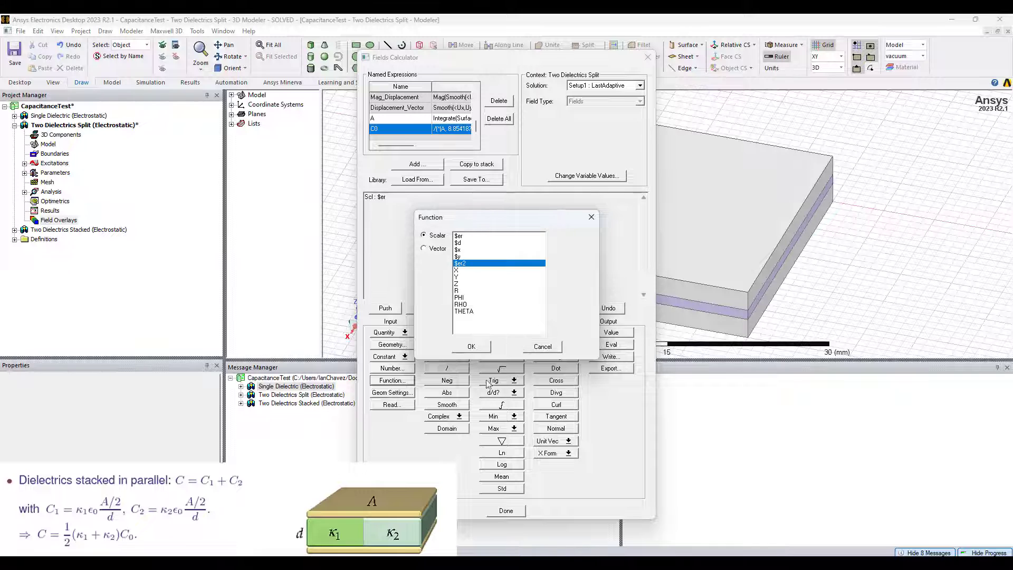
left_click(475, 347)
left_click(459, 333)
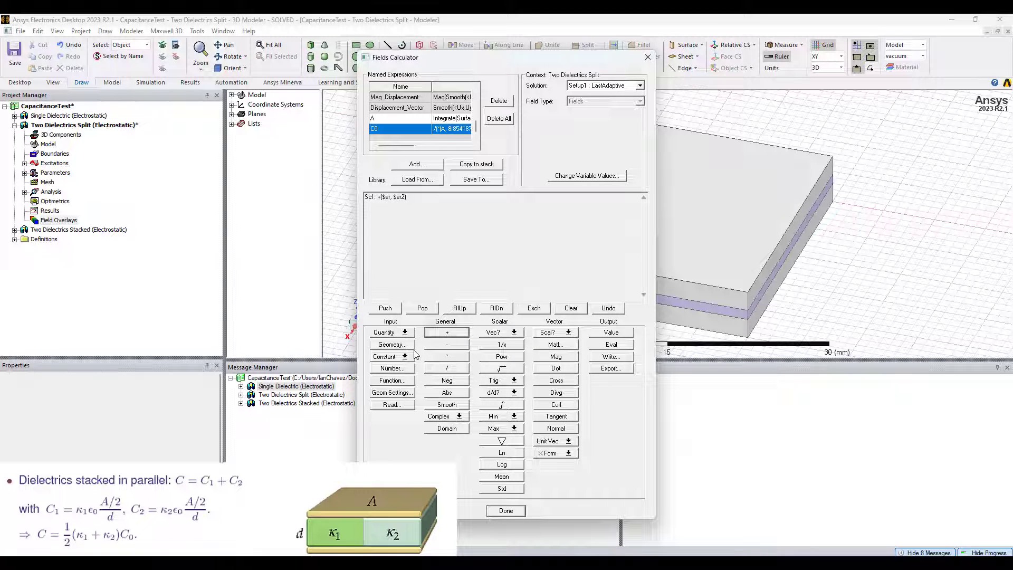
Step: Divide the sum of $er and $er2 by the scalar number 2, evaluate it and remove the evaluated number from the stack
left_click(404, 368)
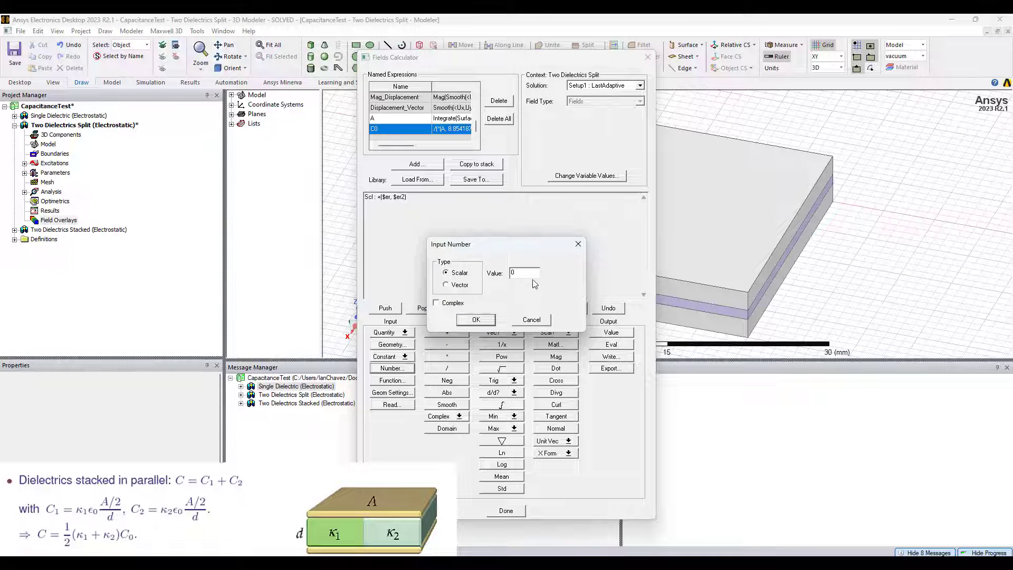
type("2")
left_click(476, 319)
left_click(447, 368)
left_click(623, 346)
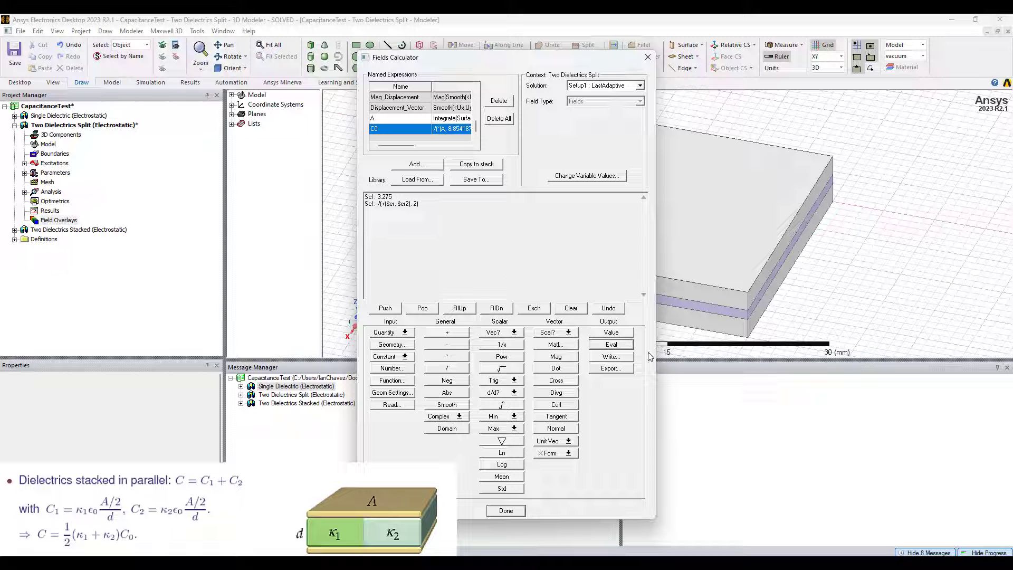
left_click(421, 309)
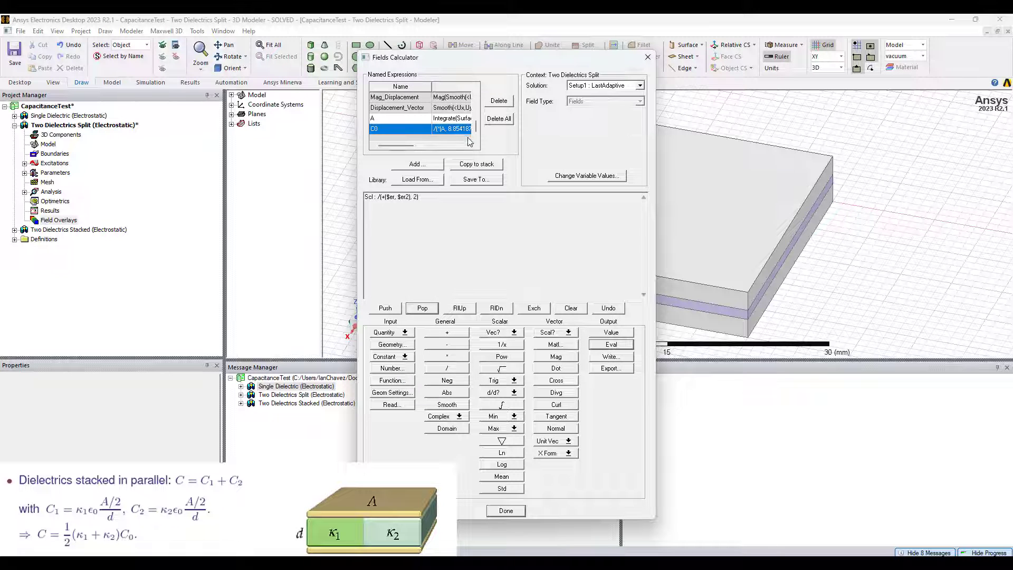
Step: Multiply the halved permittivity sum by C0, evaluate the product and close the fields calculator
left_click(476, 165)
left_click(447, 357)
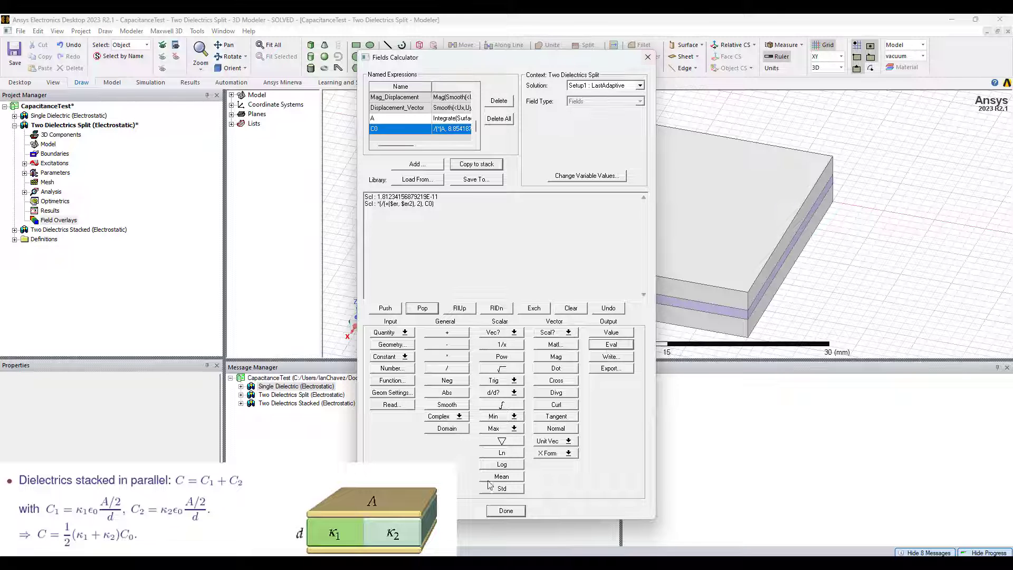
left_click(496, 512)
Step: View the solved capacitance matrix in the solution data of the Two Dielectrics Split design
right_click(50, 211)
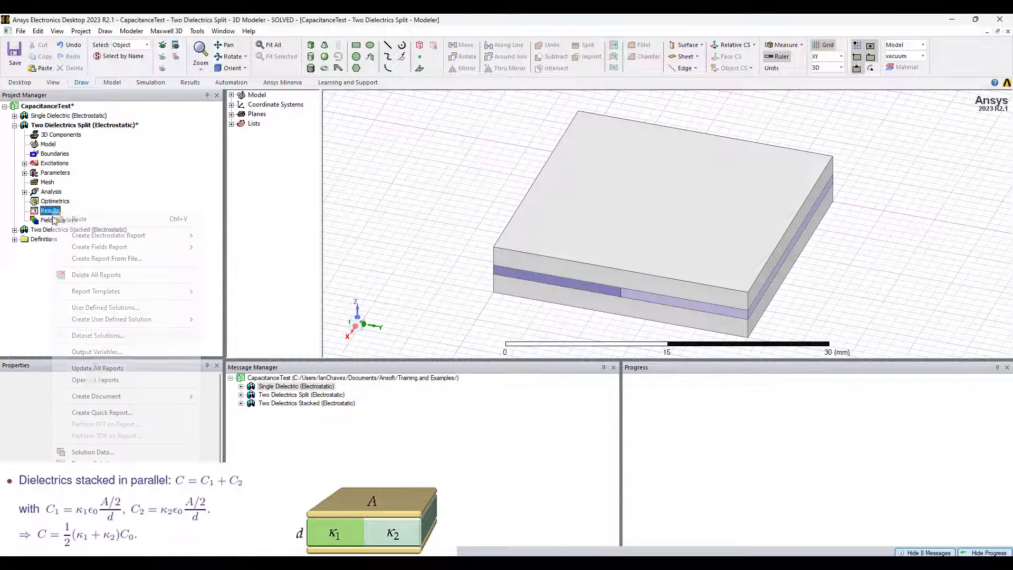
left_click(125, 453)
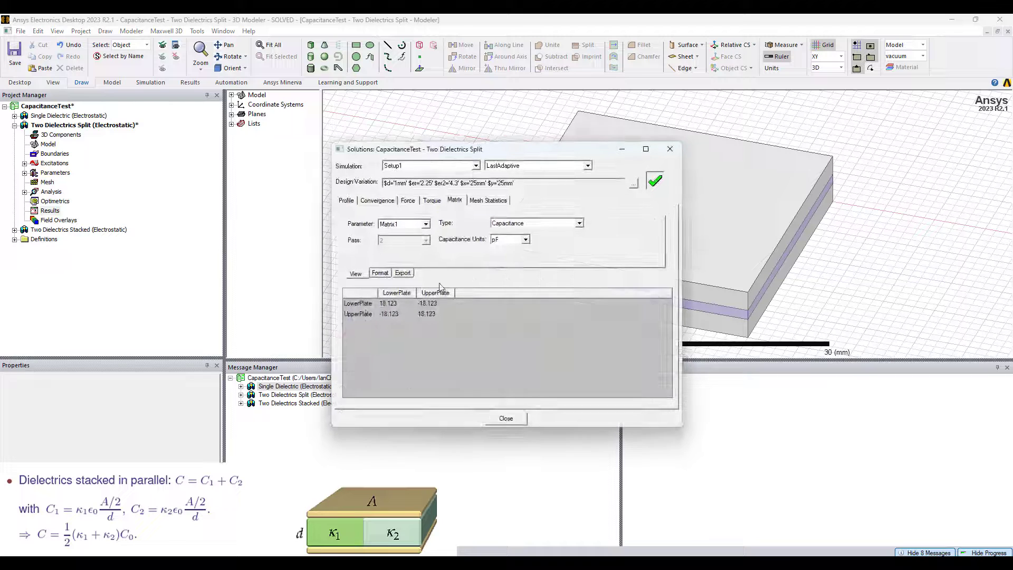
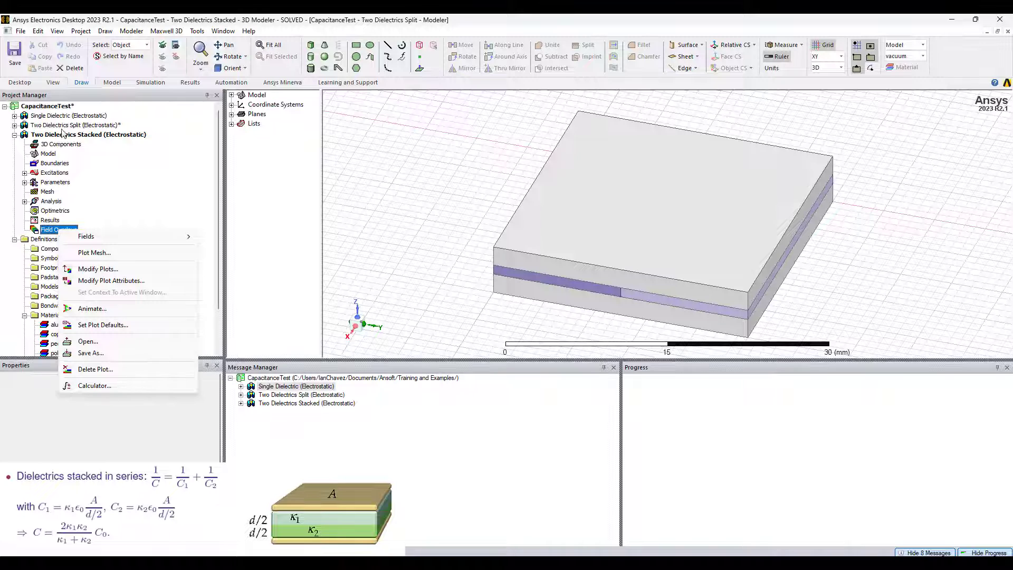
Step: Activate the Two Dielectrics Stacked design and open its fields calculator
left_click(62, 134)
left_click(374, 205)
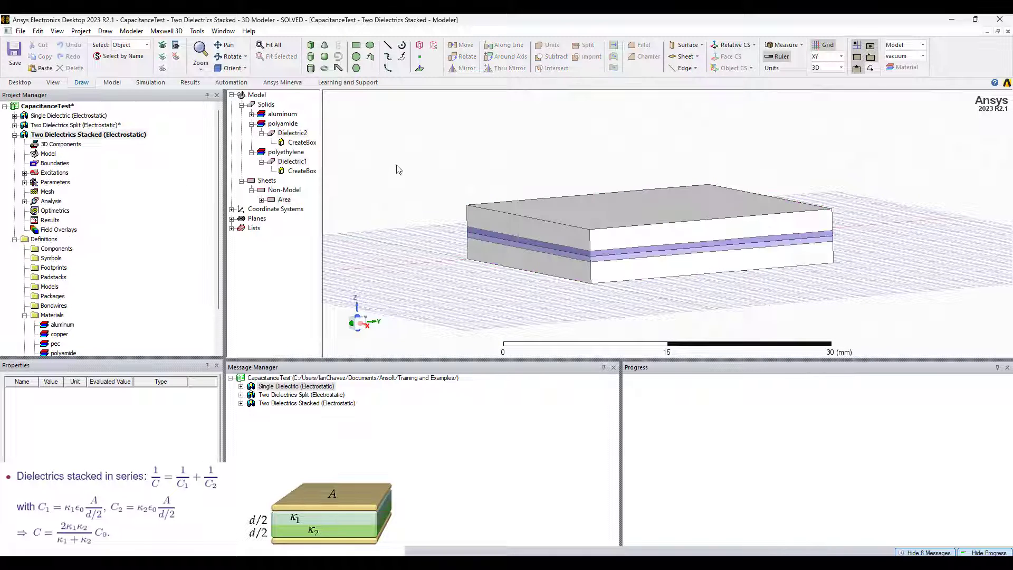
left_click(57, 230)
right_click(57, 230)
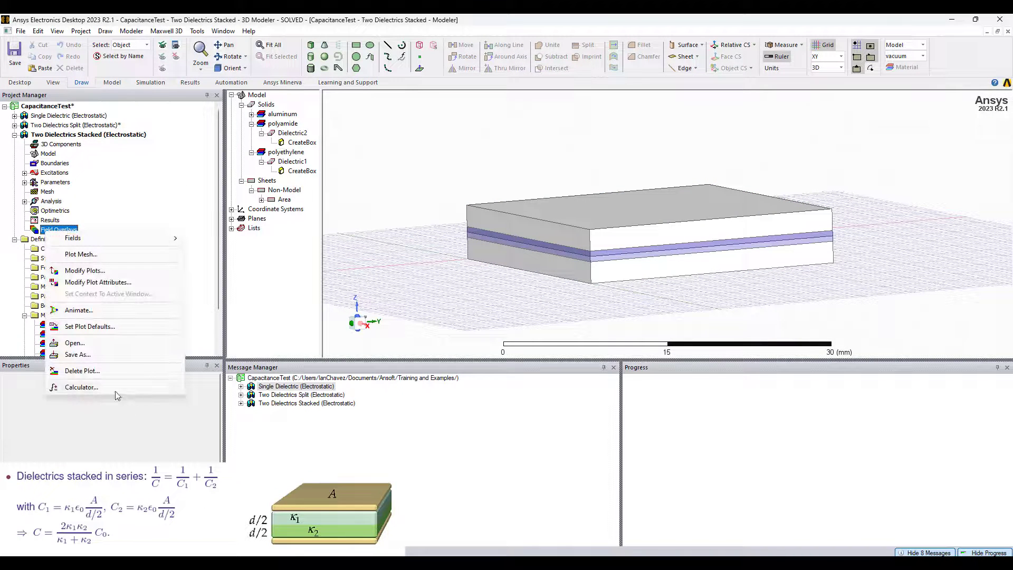
left_click(63, 386)
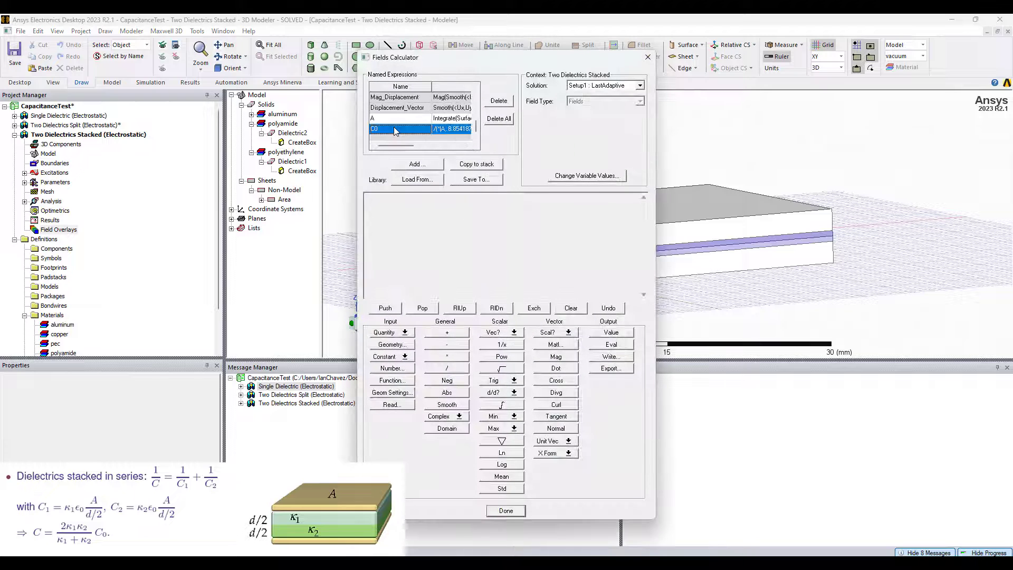
Step: Put the scalar functions $er and $er2 on the stack and multiply them
left_click(400, 358)
left_click(392, 379)
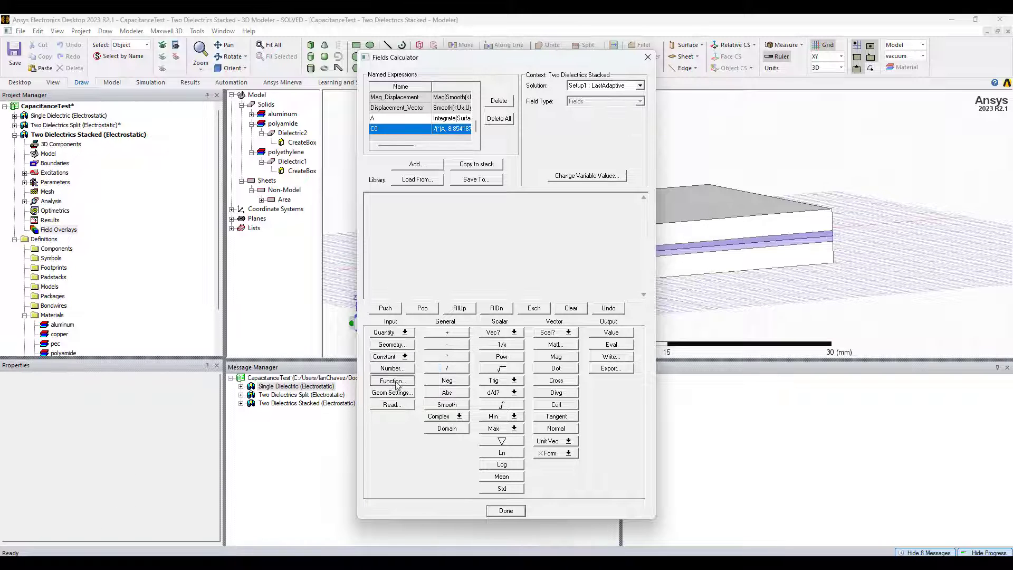
left_click(464, 236)
left_click(480, 347)
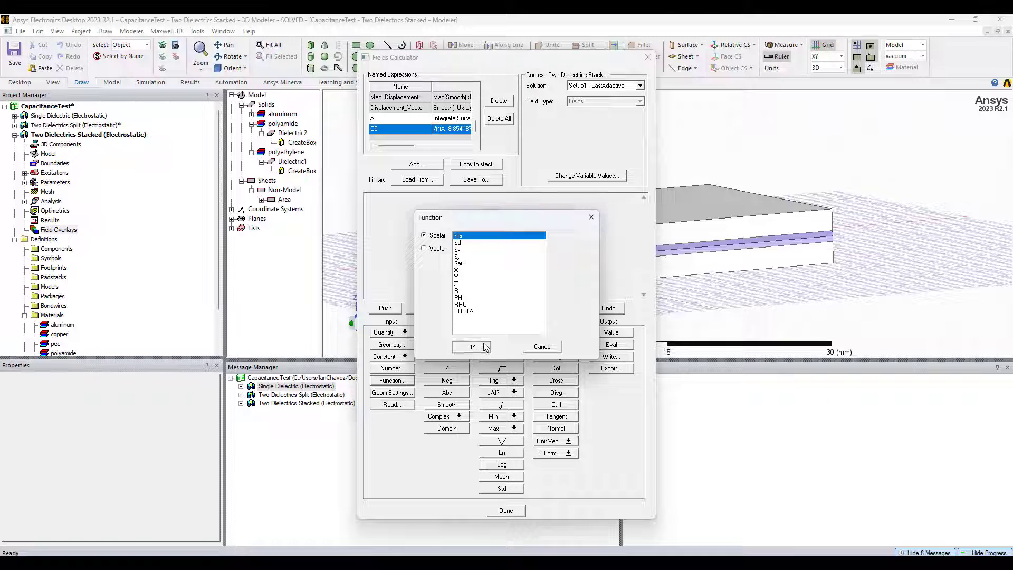
left_click(392, 380)
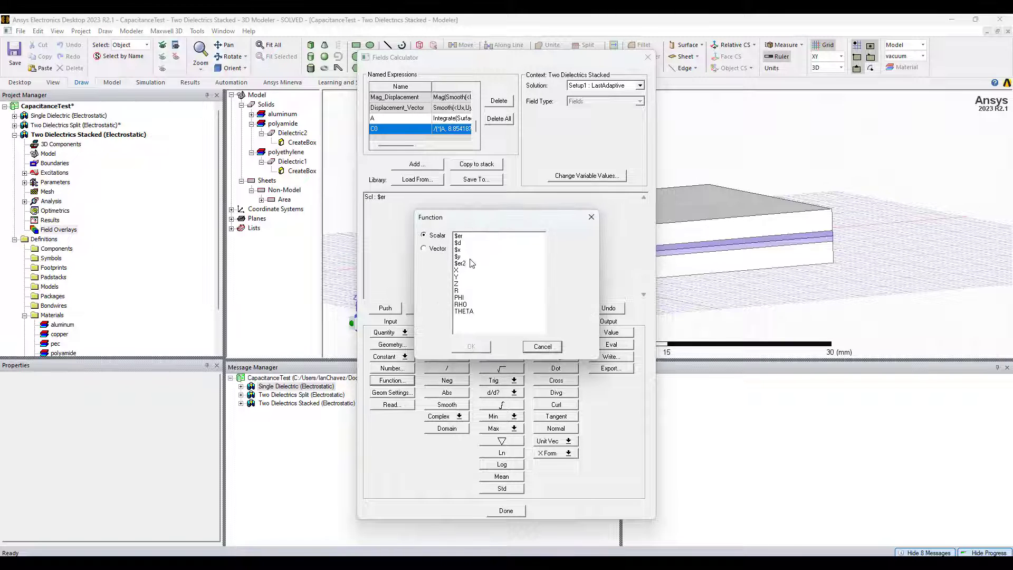
left_click(469, 263)
left_click(482, 347)
left_click(450, 358)
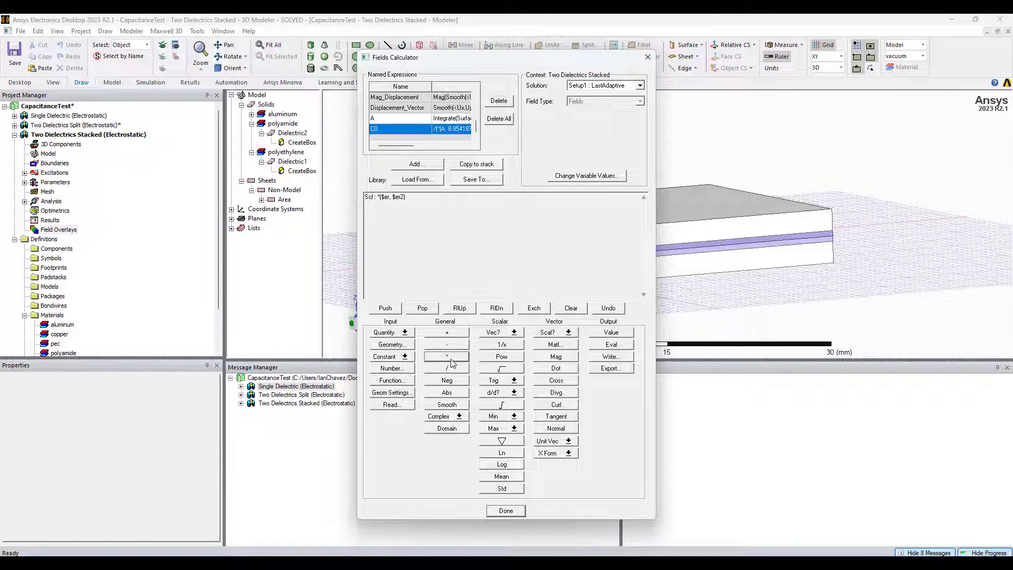
Step: Multiply the product of $er and $er2 by the scalar number 2
left_click(393, 368)
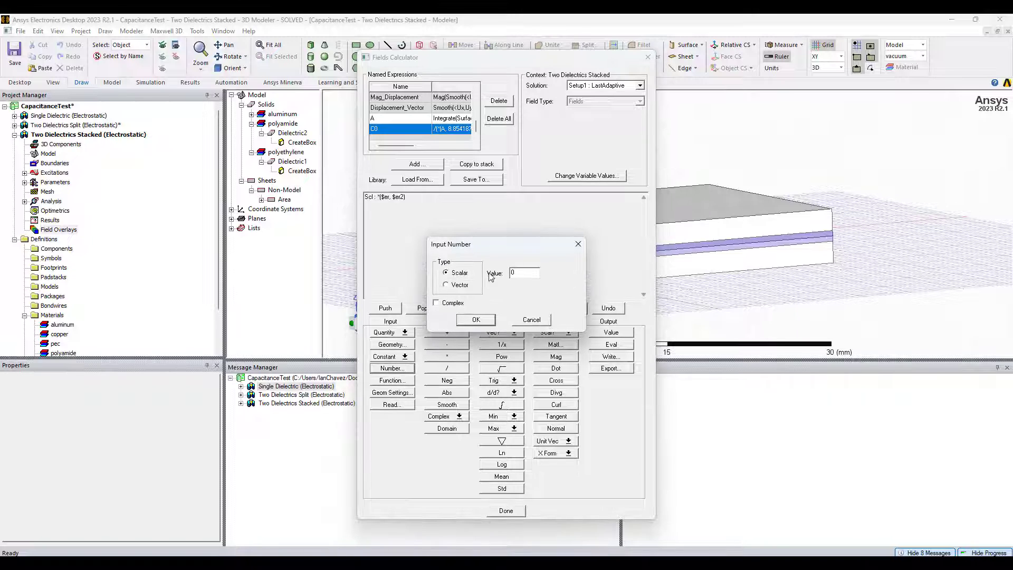
type("2")
left_click(476, 319)
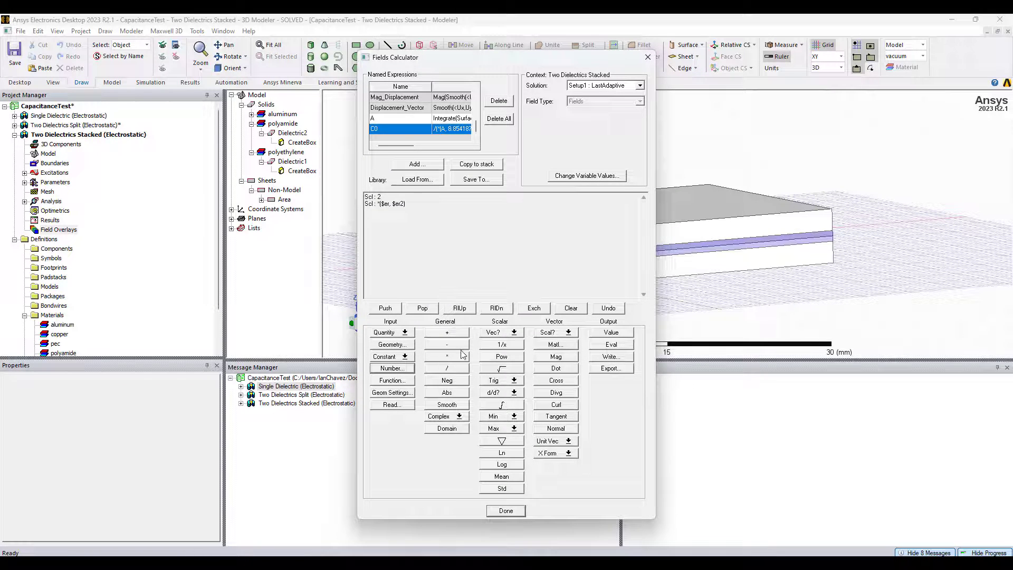
left_click(447, 356)
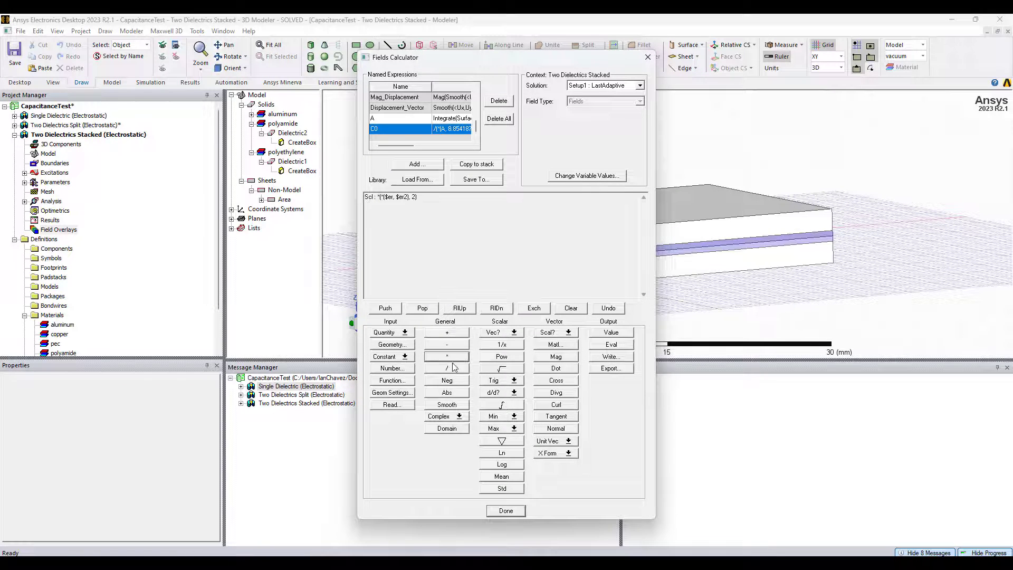
Step: Add the scalar functions $er and $er2 on the stack and divide the doubled product by their sum
left_click(404, 380)
left_click(474, 237)
left_click(471, 343)
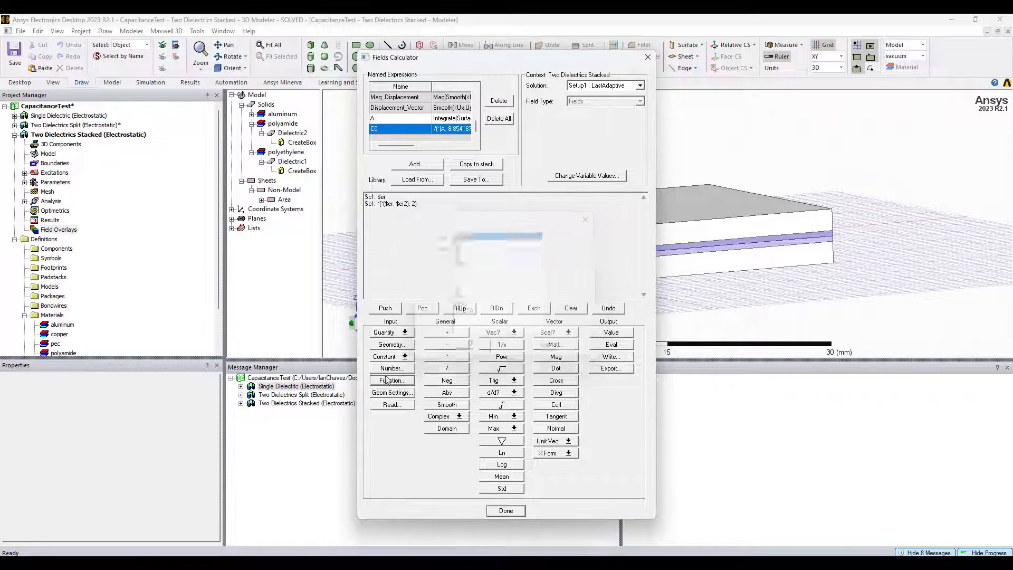
left_click(390, 379)
left_click(475, 266)
left_click(471, 343)
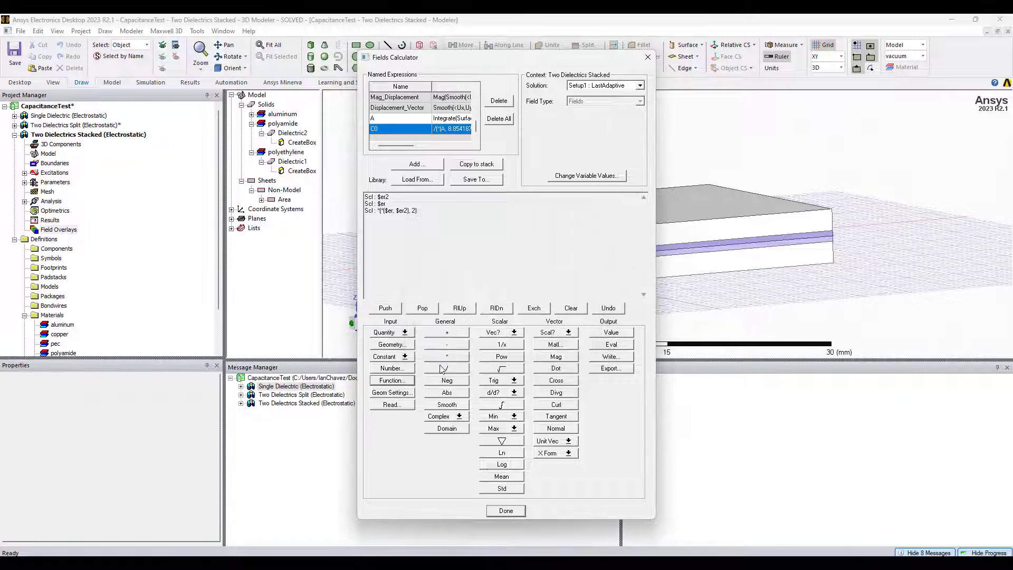
left_click(457, 332)
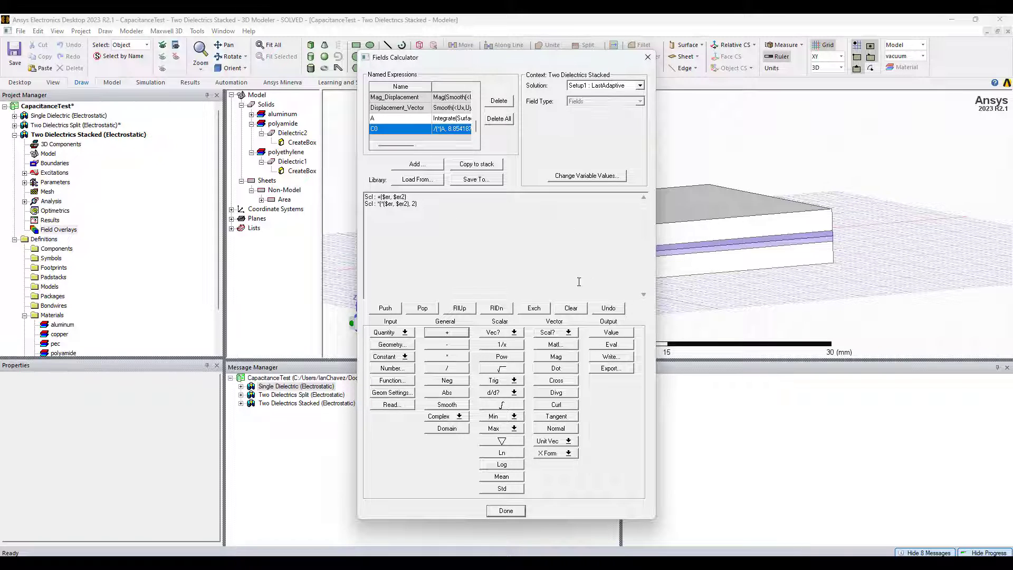
left_click(460, 372)
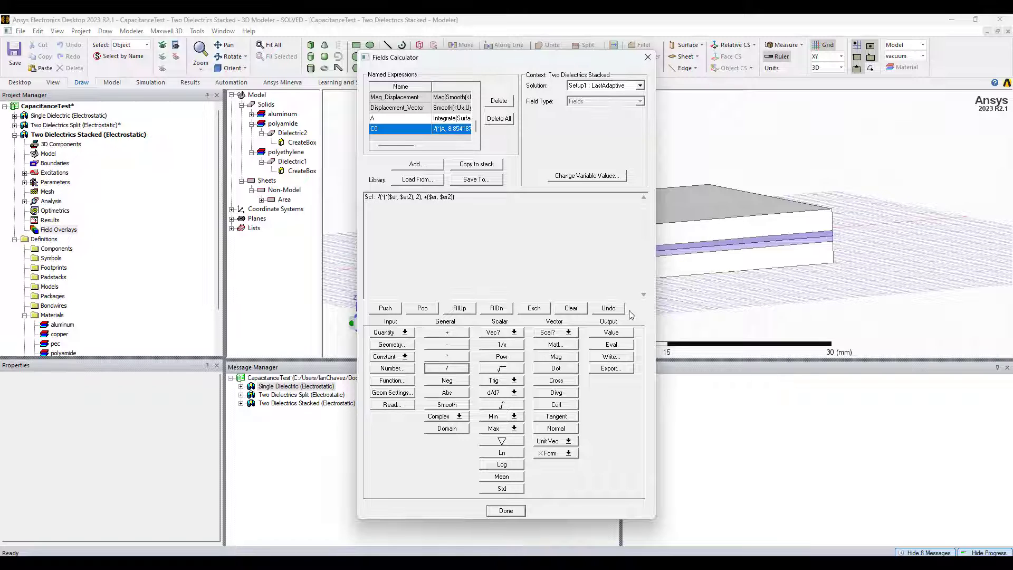
Step: Evaluate the quotient, remove the evaluated number from the stack and multiply the remaining expression by C0
left_click(612, 344)
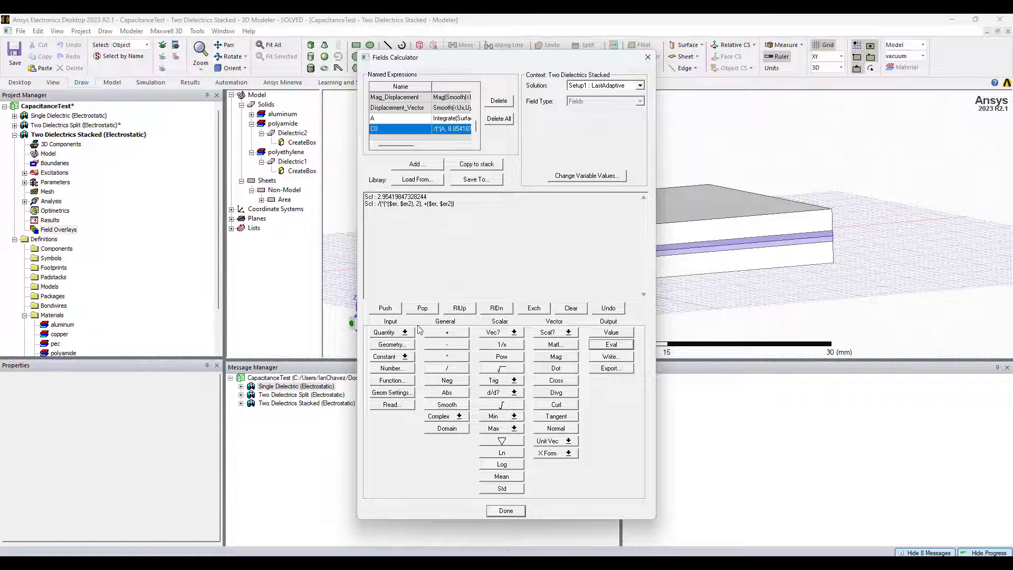
left_click(422, 308)
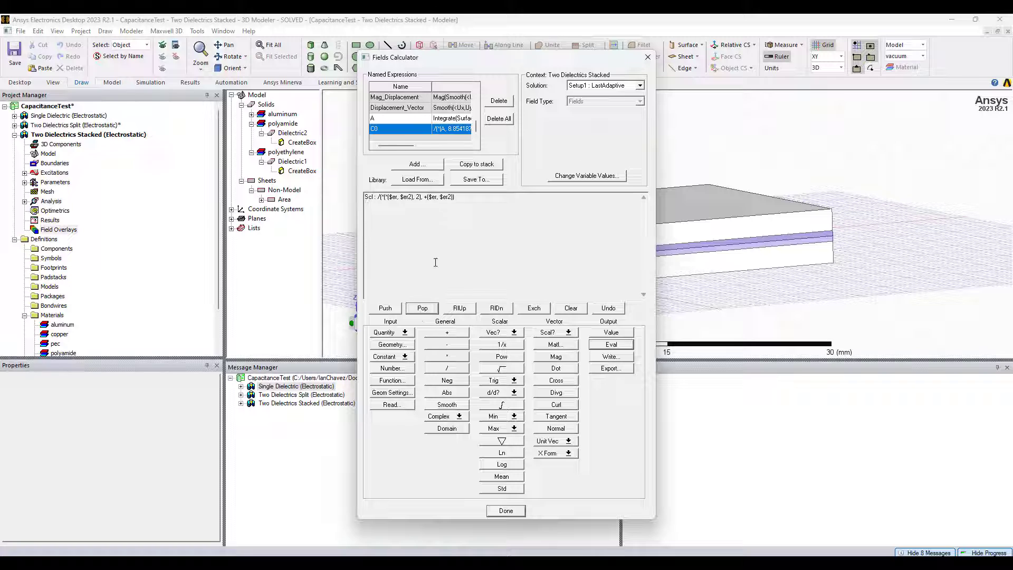
left_click(468, 166)
left_click(451, 357)
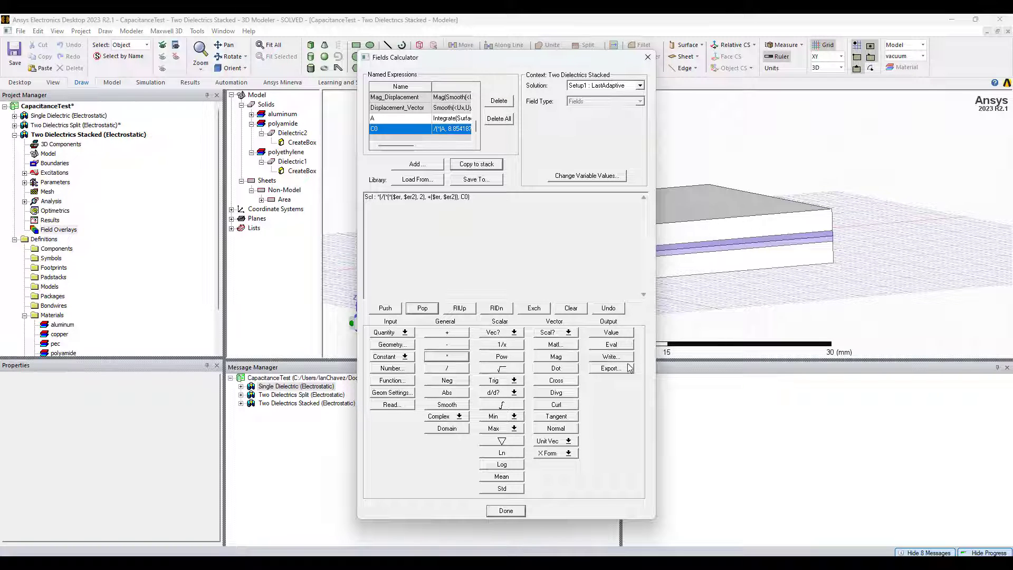
Step: Evaluate the stacked-capacitance expression and compare it with the capacitance matrix in the Two Dielectrics Stacked solution data
left_click(611, 344)
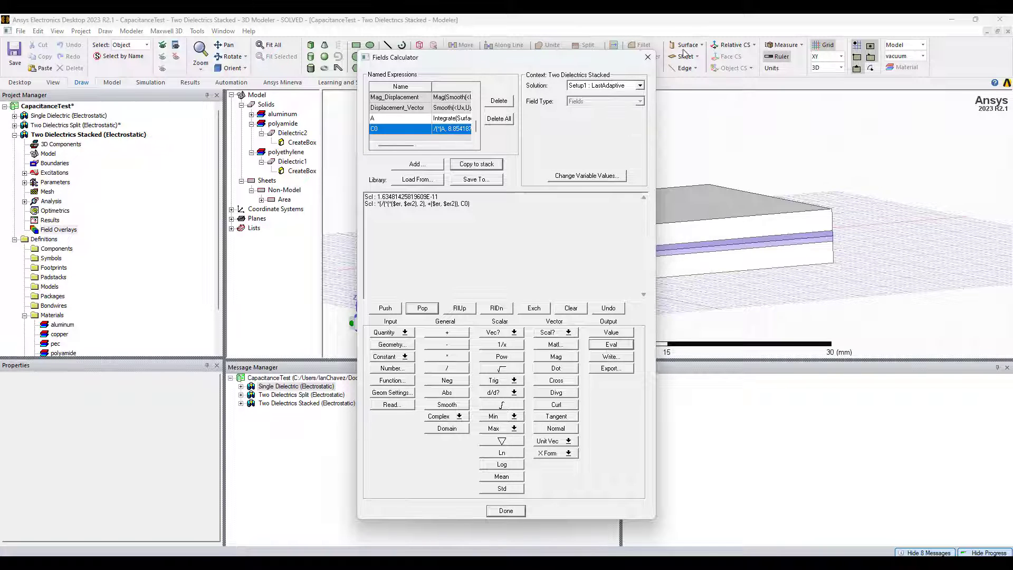
left_click(648, 57)
right_click(50, 220)
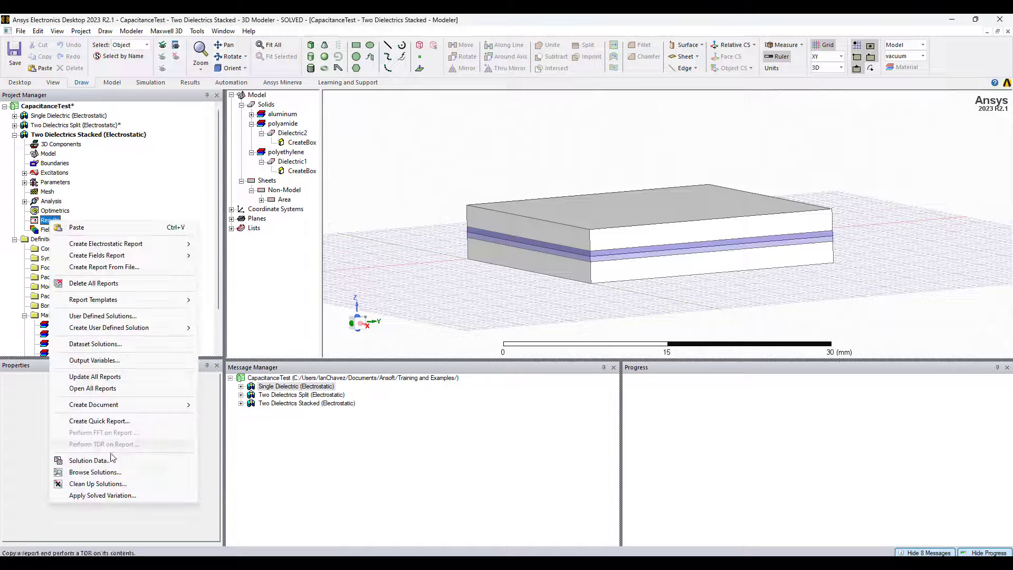
left_click(89, 461)
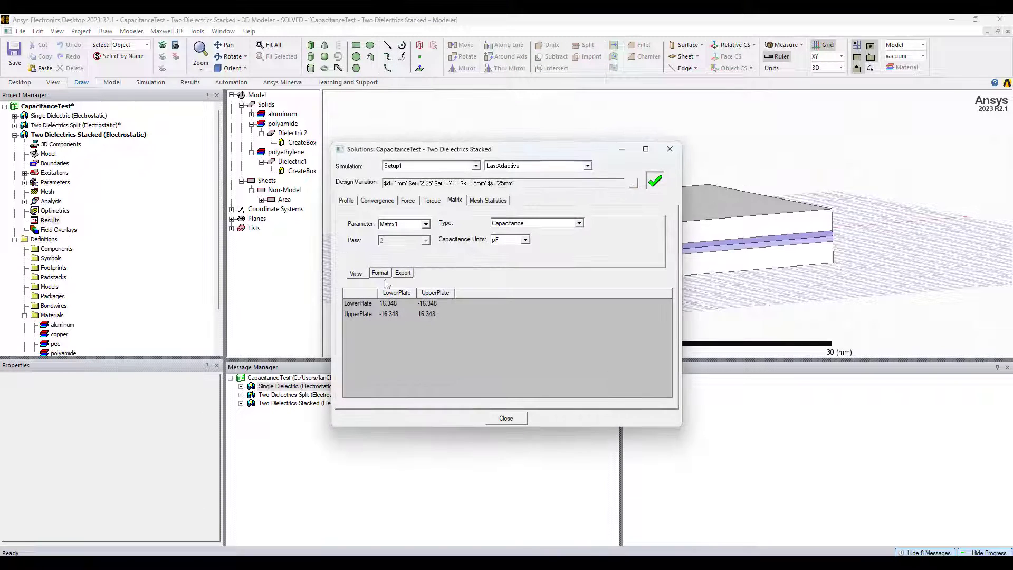
left_click(670, 149)
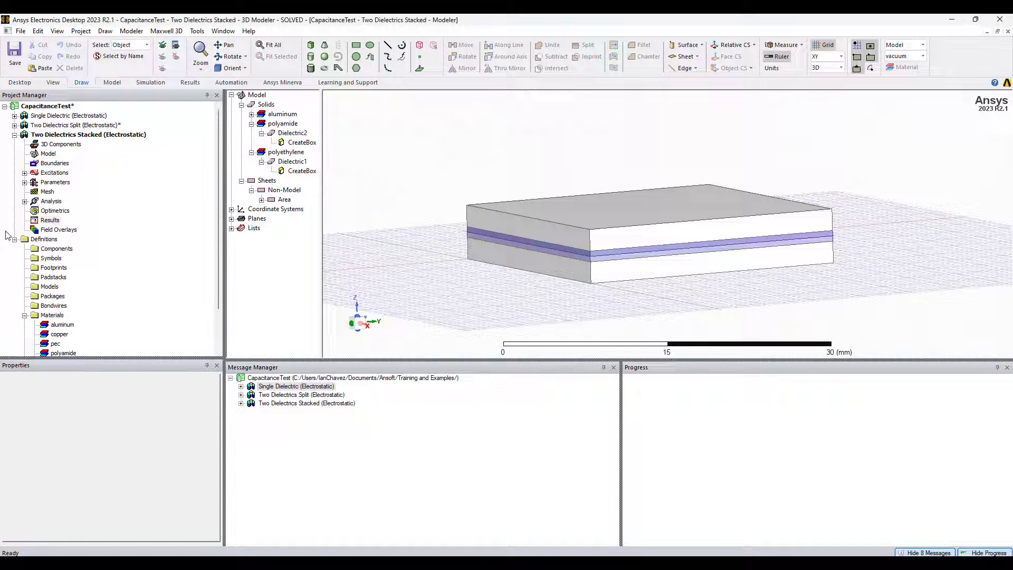
Step: Remove the evaluated number from the fields calculator stack and save the remaining expression as the named expression Ct
right_click(50, 230)
left_click(84, 383)
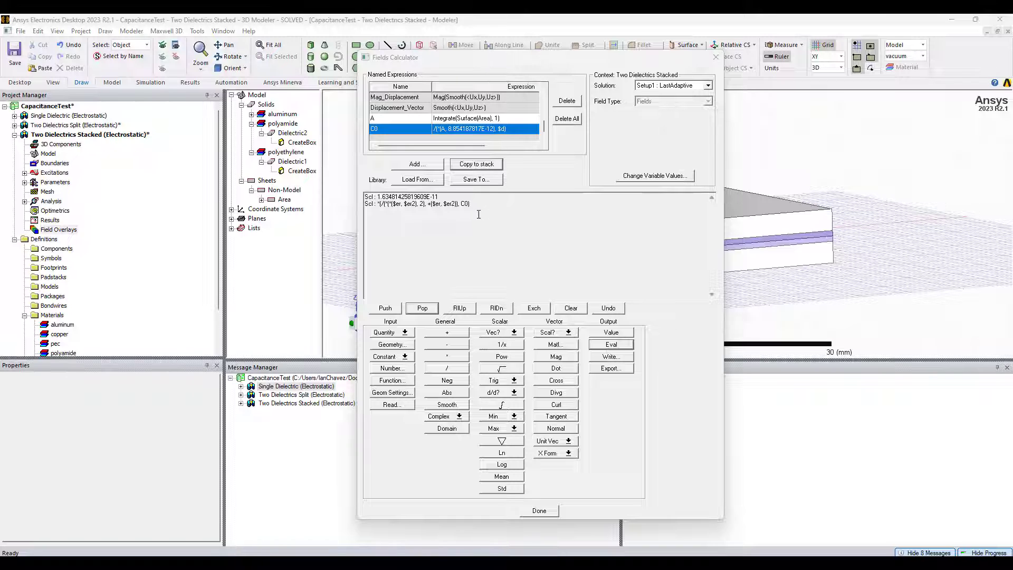
left_click_drag(479, 214, 365, 195)
left_click(372, 217)
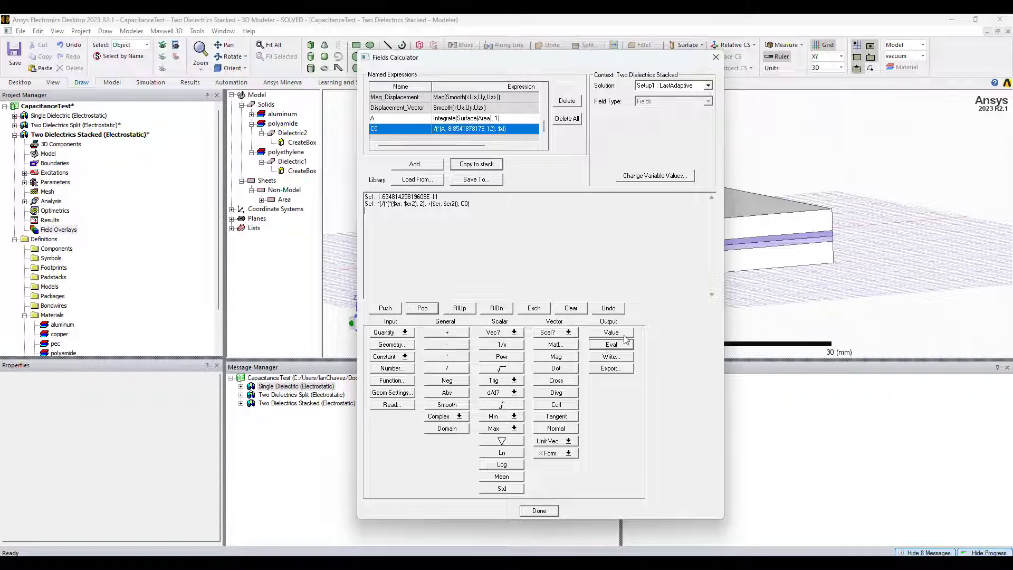
left_click(430, 309)
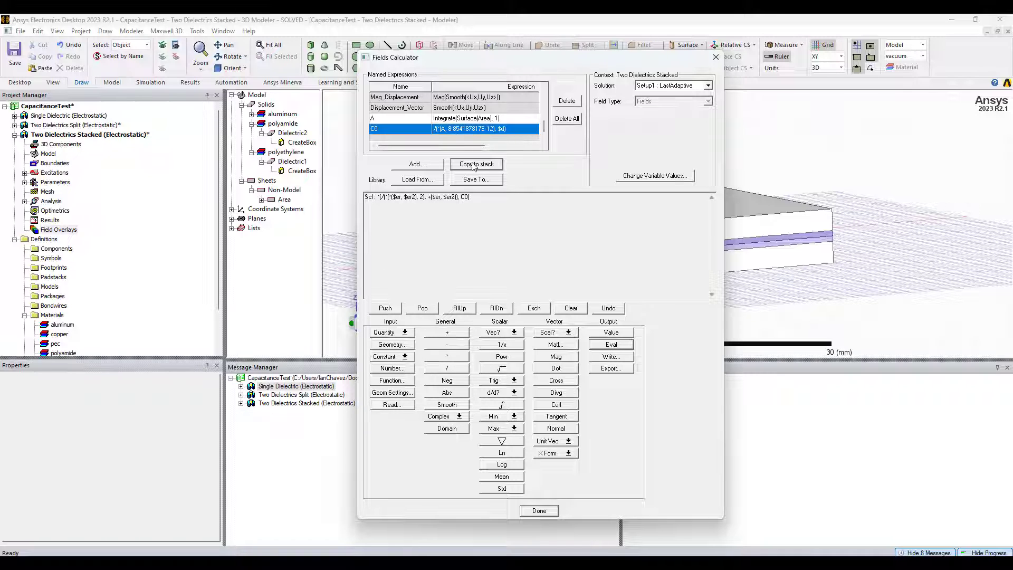
left_click(433, 166)
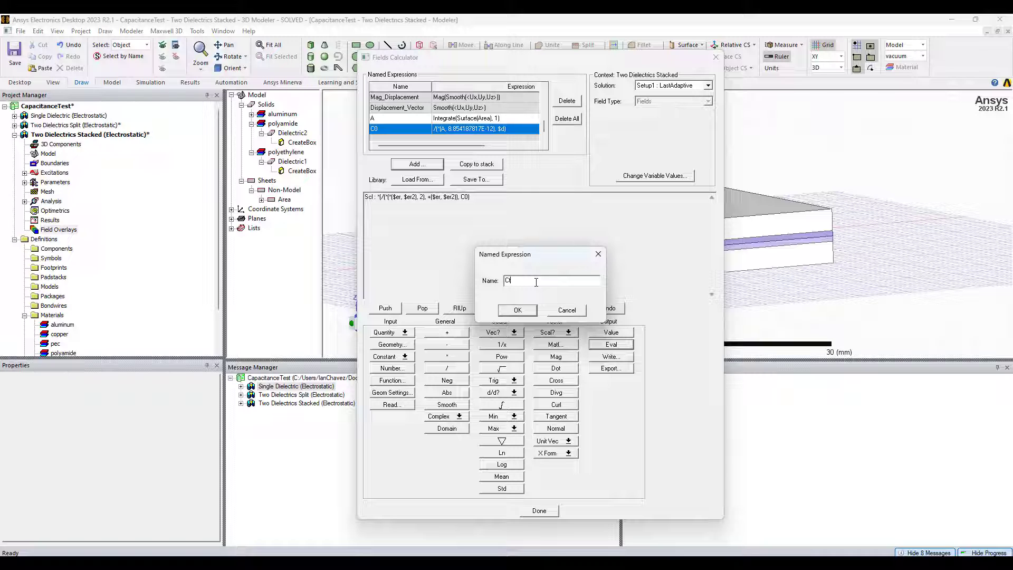
type("Ct")
key("Return")
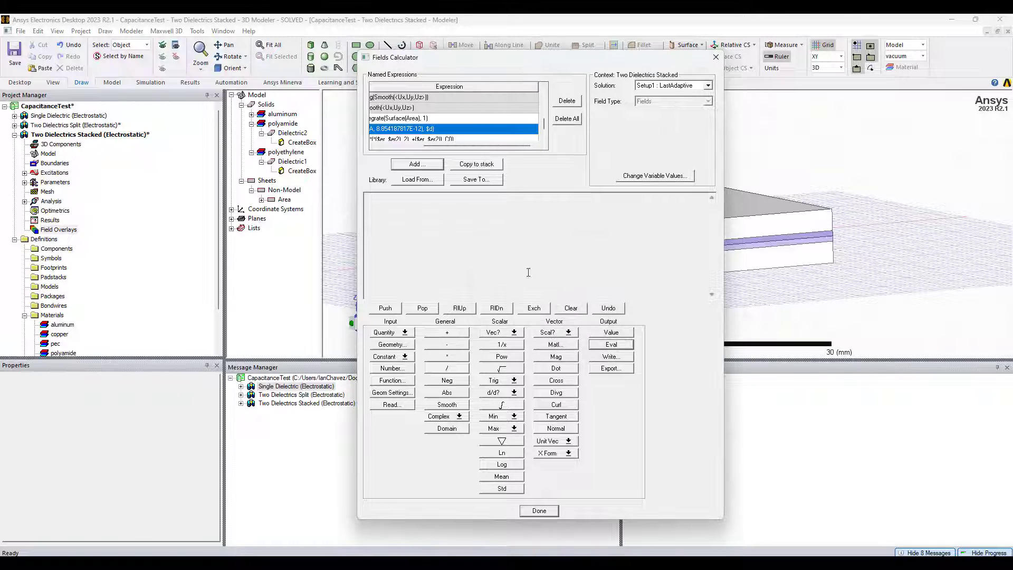
left_click_drag(476, 145, 440, 147)
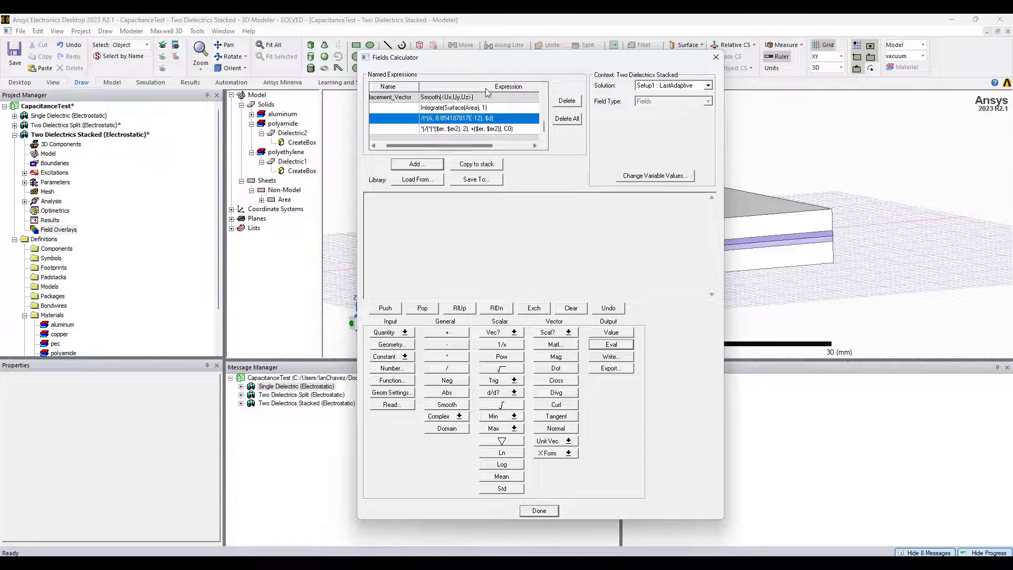
left_click(541, 510)
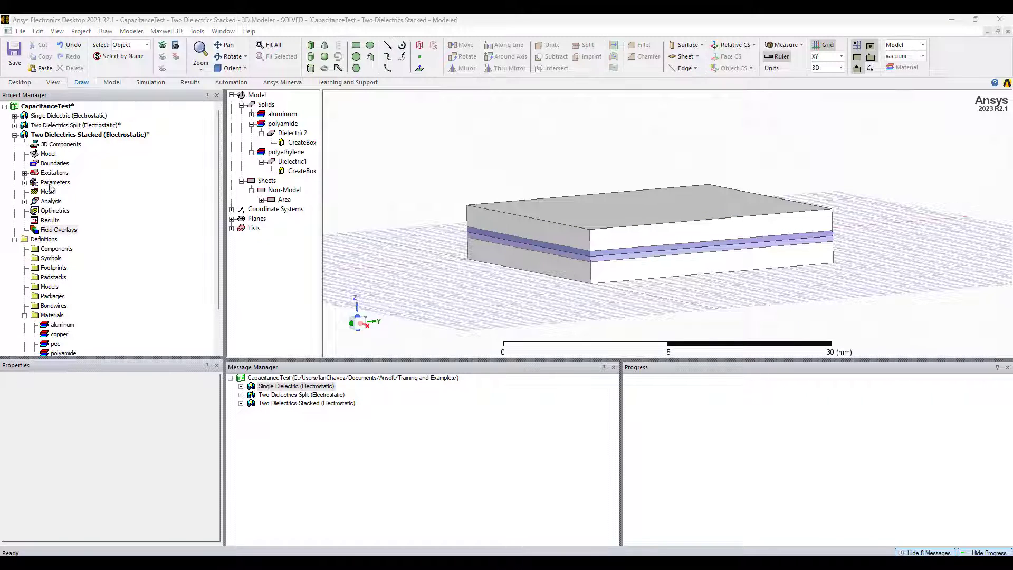
Step: Add a parametric setup to the stacked design that sweeps $er2 in linear steps from 0.001 to 20 with step 0.5
right_click(51, 211)
mouse_move(204, 231)
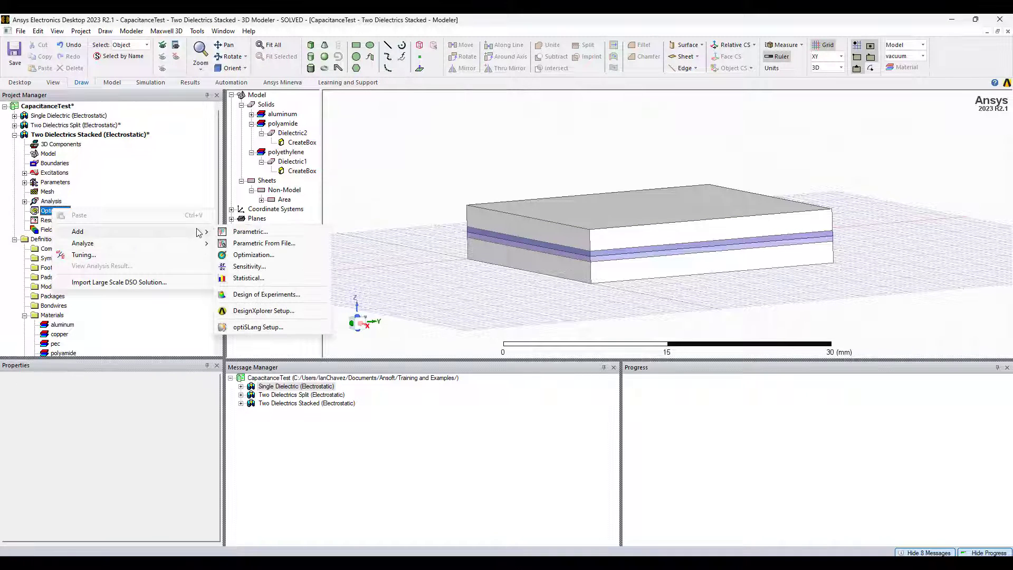
left_click(306, 233)
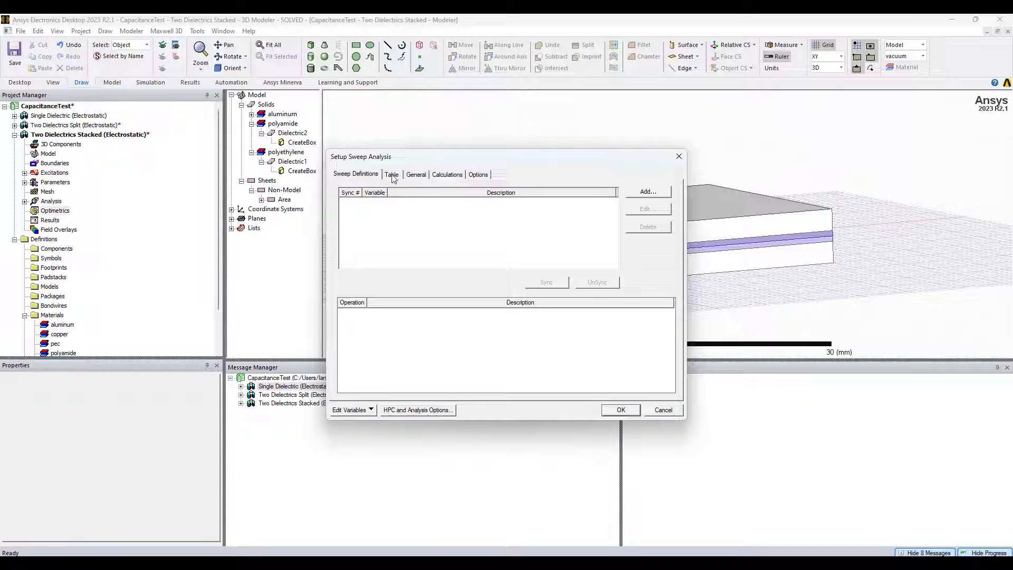
left_click(648, 191)
left_click(444, 231)
left_click(441, 263)
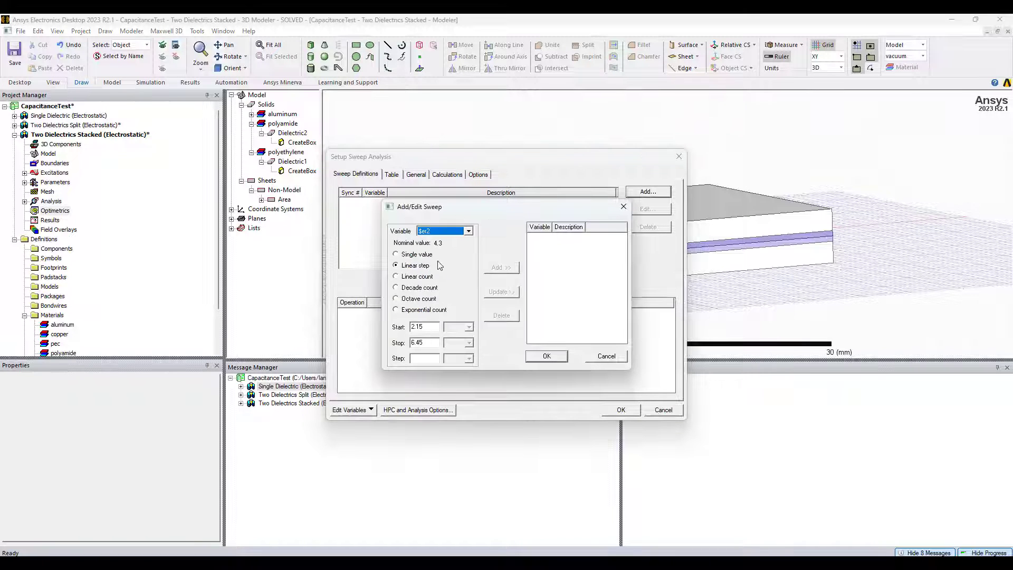
left_click_drag(429, 327, 353, 324)
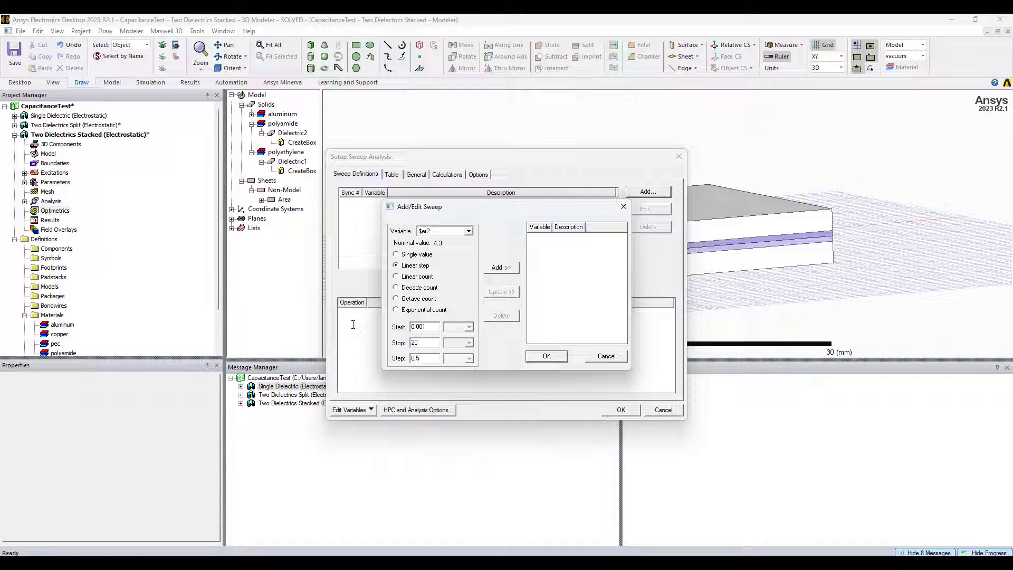
left_click(501, 268)
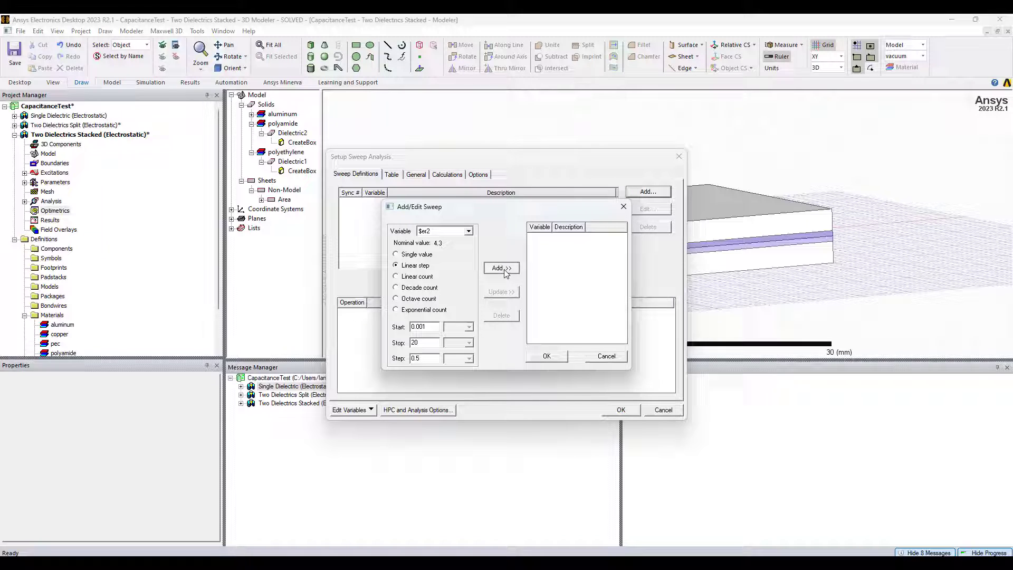
left_click(546, 356)
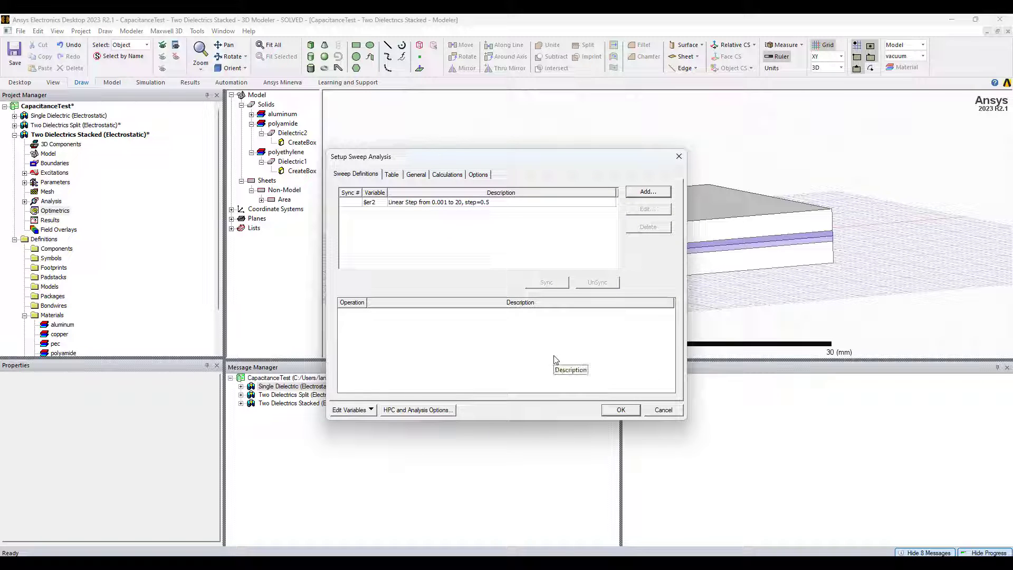
left_click(612, 410)
Step: Analyze the new parametric setup of the Two Dielectrics Stacked design
left_click(24, 210)
right_click(72, 220)
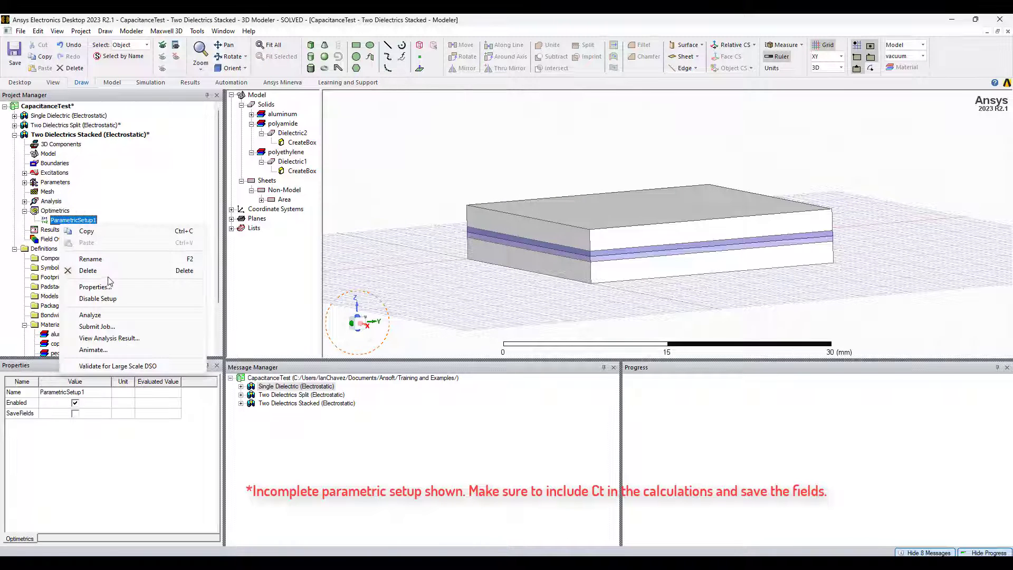
left_click(106, 315)
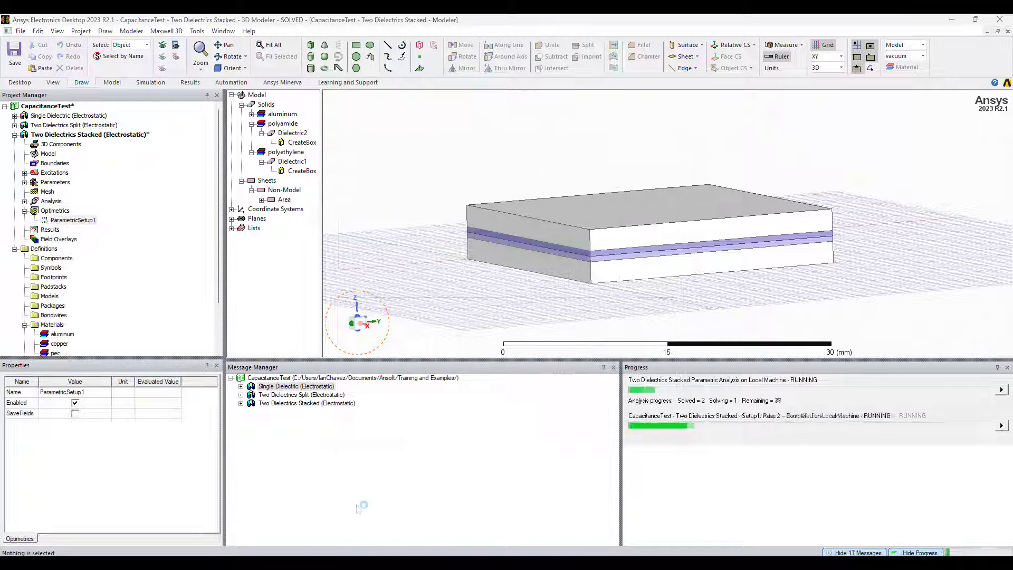
left_click(357, 566)
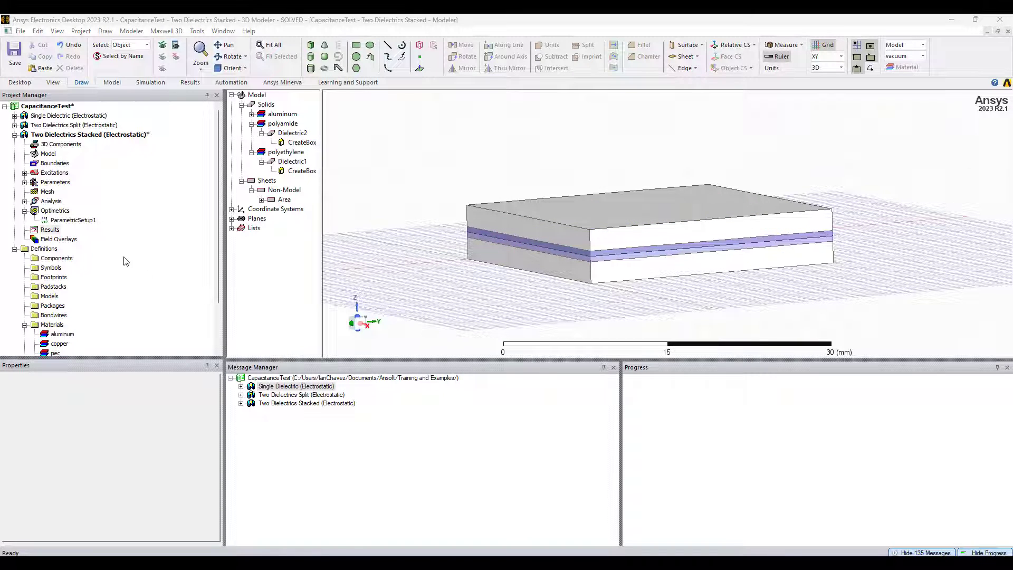
Step: Create a rectangular fields report plotting the calculator expression Ct with $er2 as the primary sweep
right_click(54, 232)
mouse_move(174, 264)
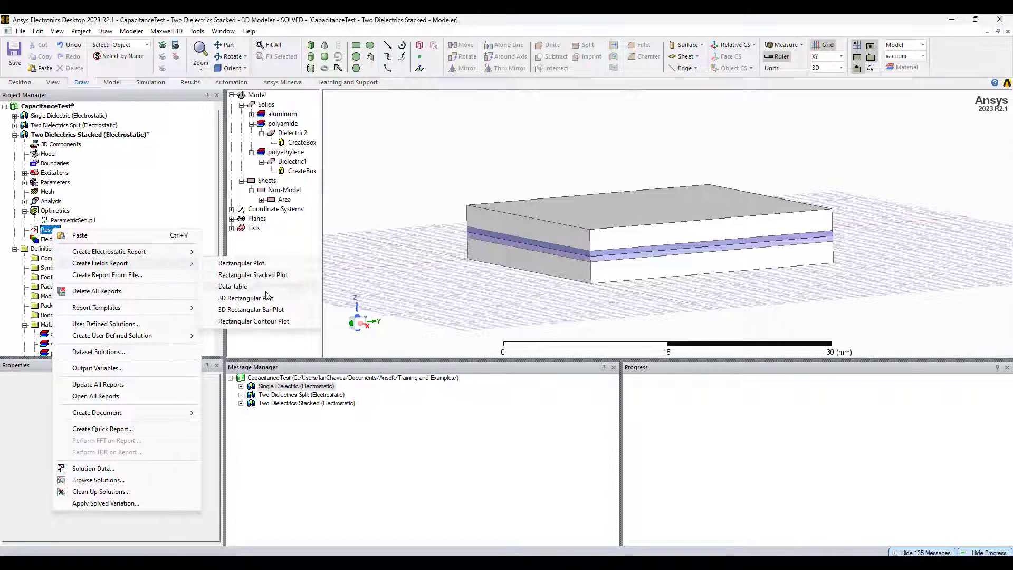
left_click(284, 263)
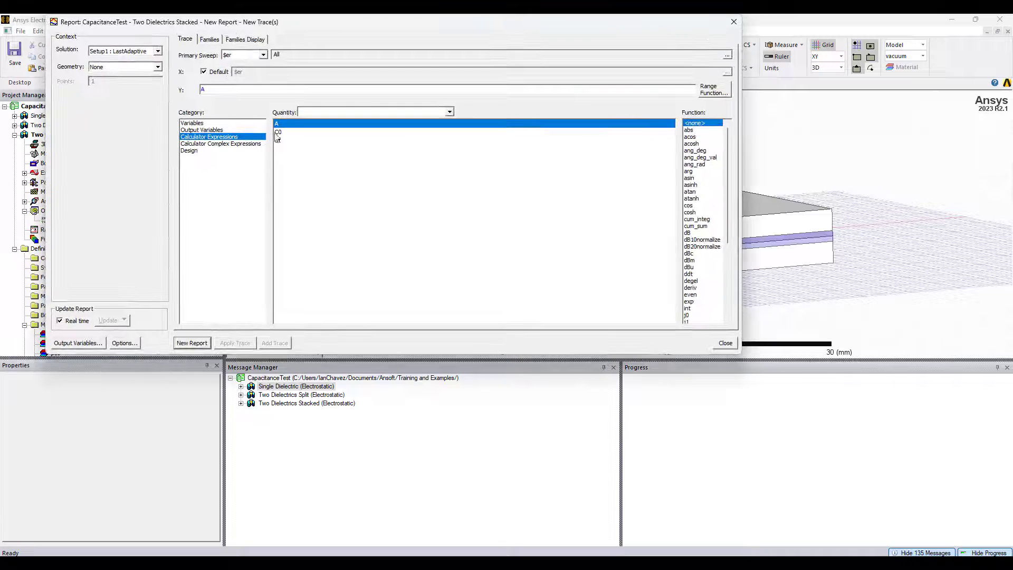
left_click(290, 141)
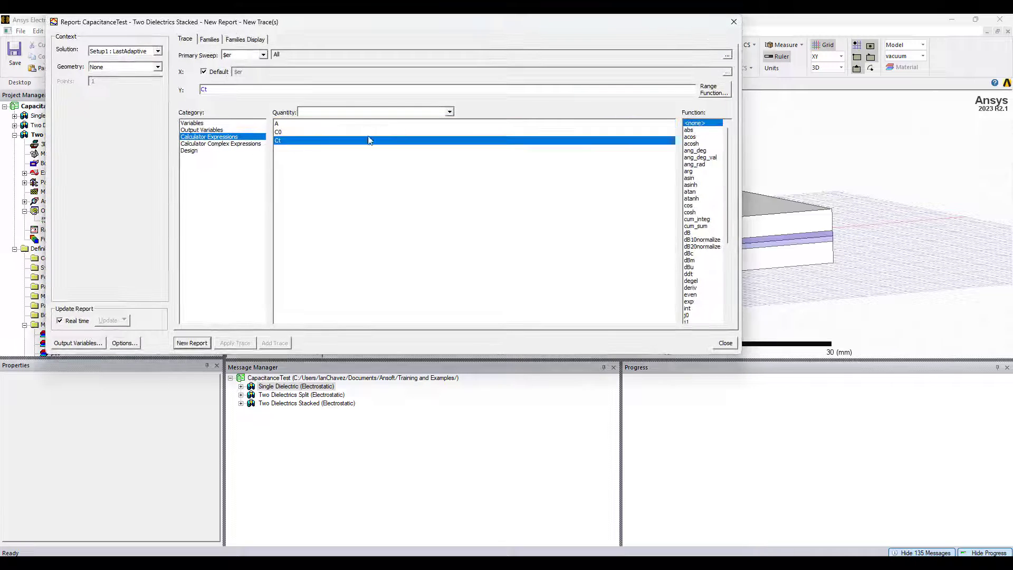
left_click(262, 56)
left_click(254, 74)
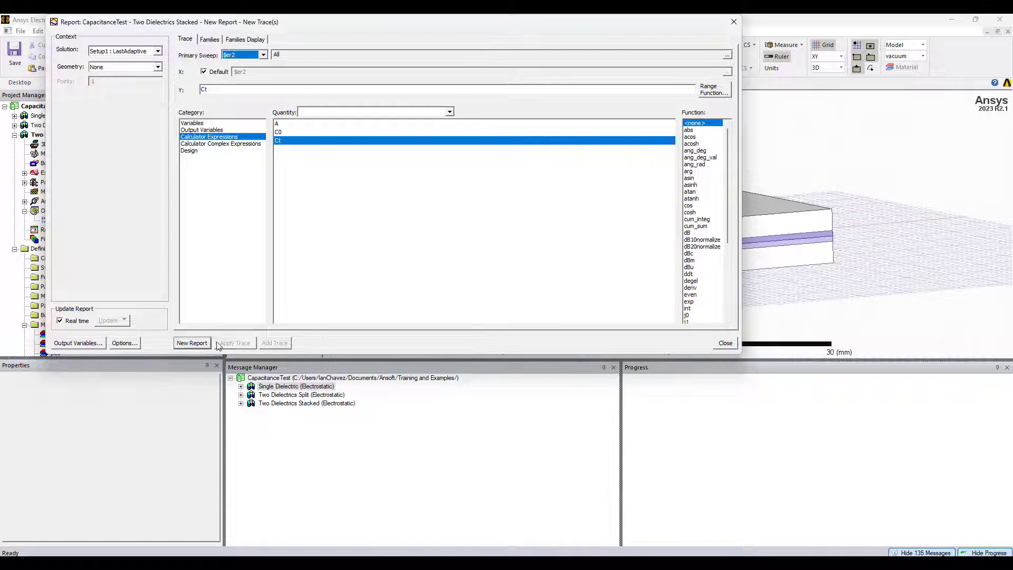
left_click(191, 343)
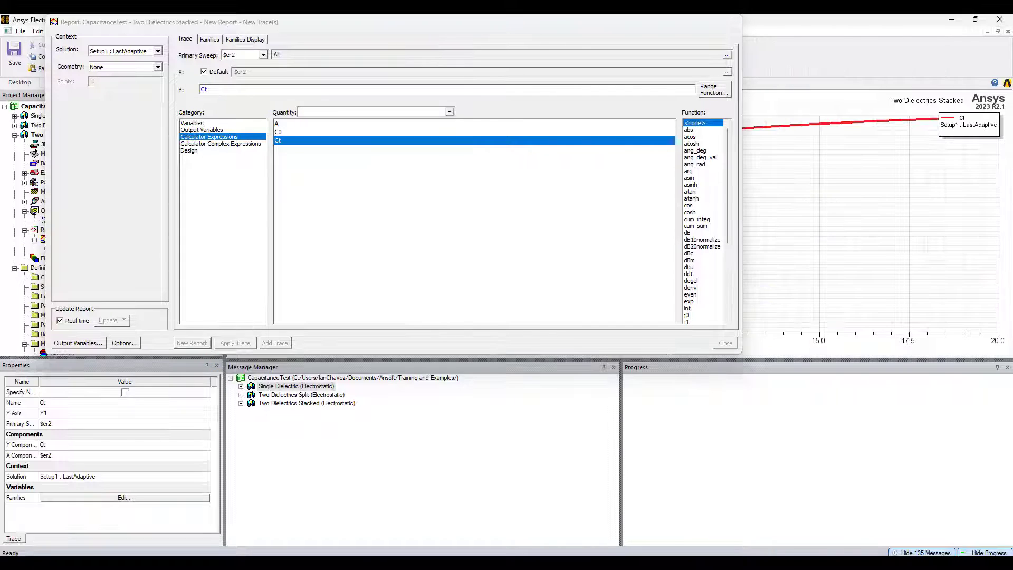
left_click(733, 21)
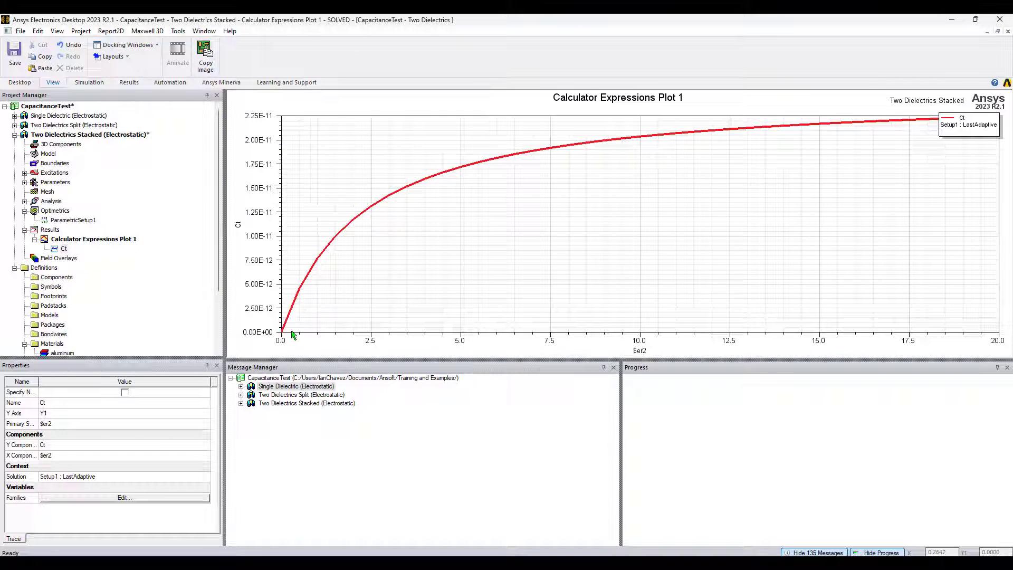